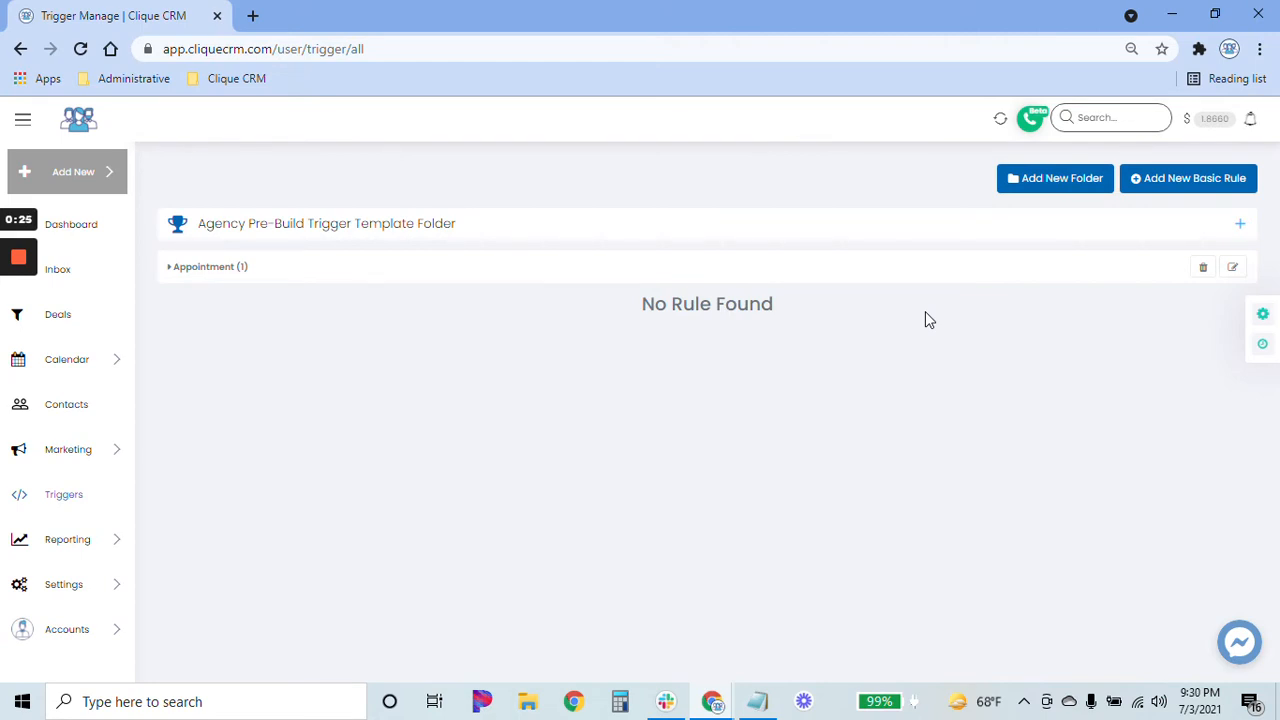
Step: Create a new trigger folder named "test folder"
left_click(1046, 188)
left_click(640, 210)
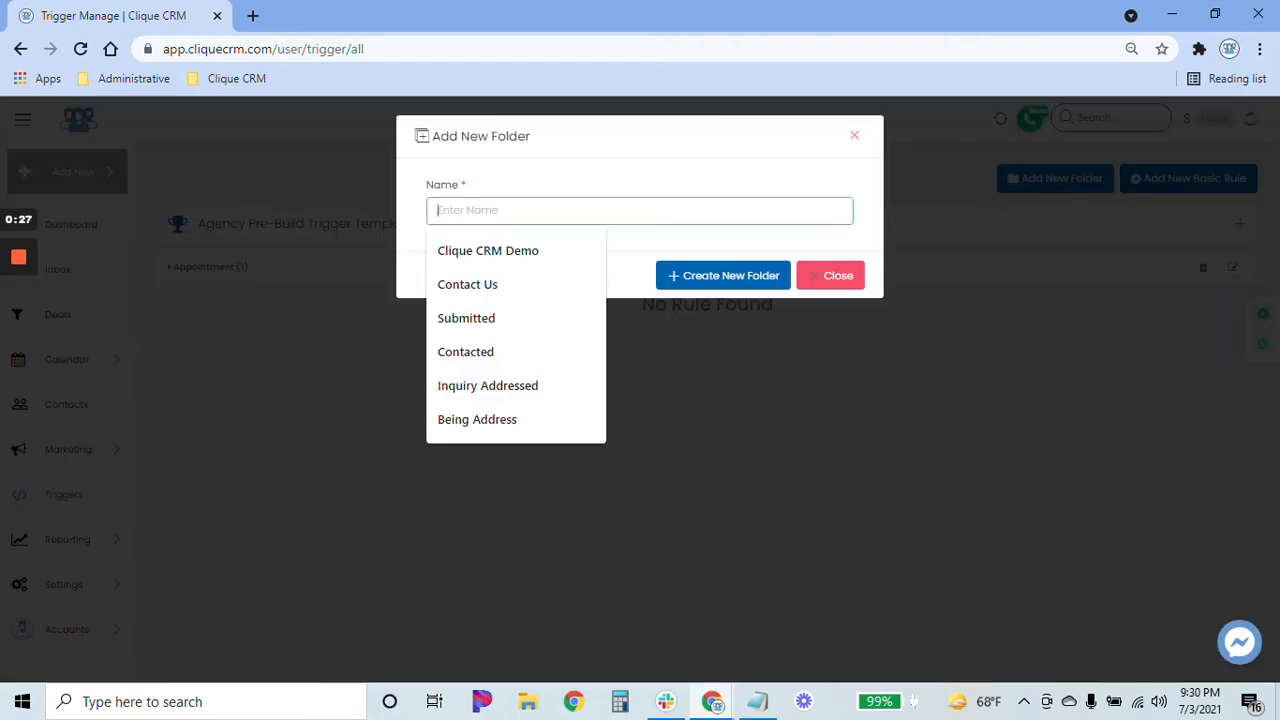
type("test folder")
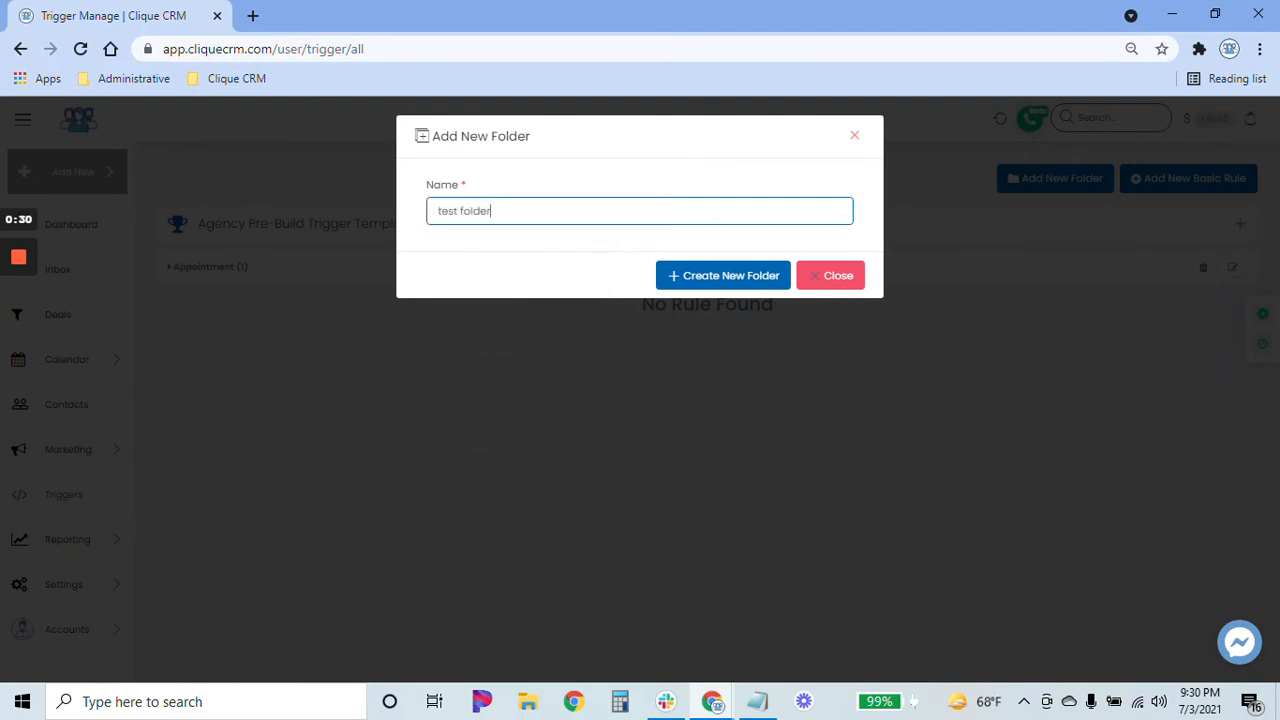
left_click(720, 277)
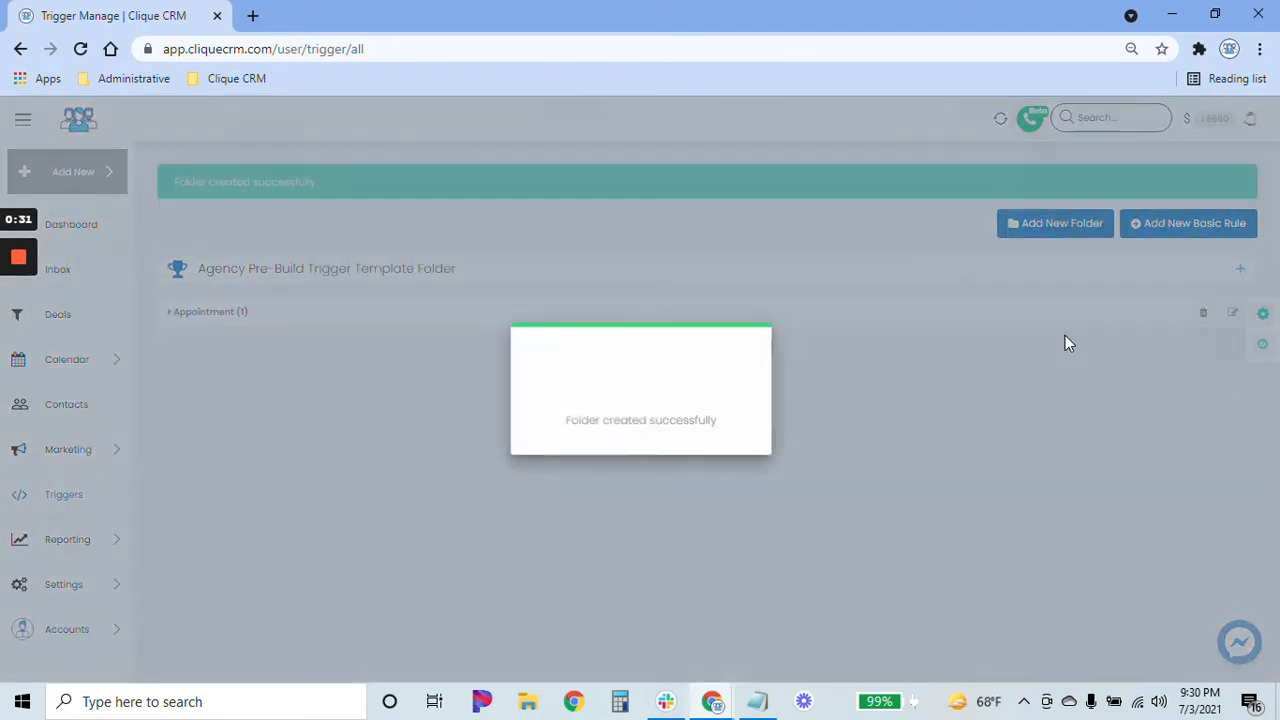
Step: Create a new basic rule titled "test rule" in the folder "test folder"
left_click(1203, 226)
left_click(500, 212)
type("f")
key("BackSpace")
type("test")
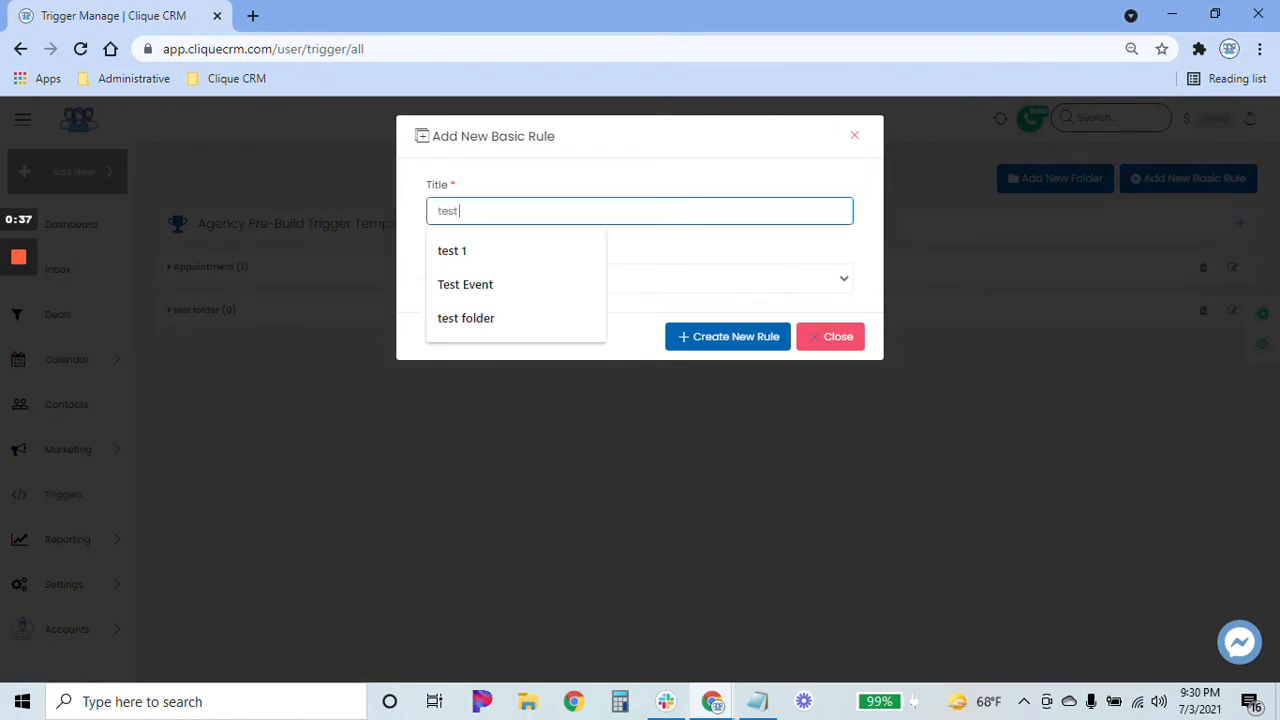
type(" rule")
left_click(552, 277)
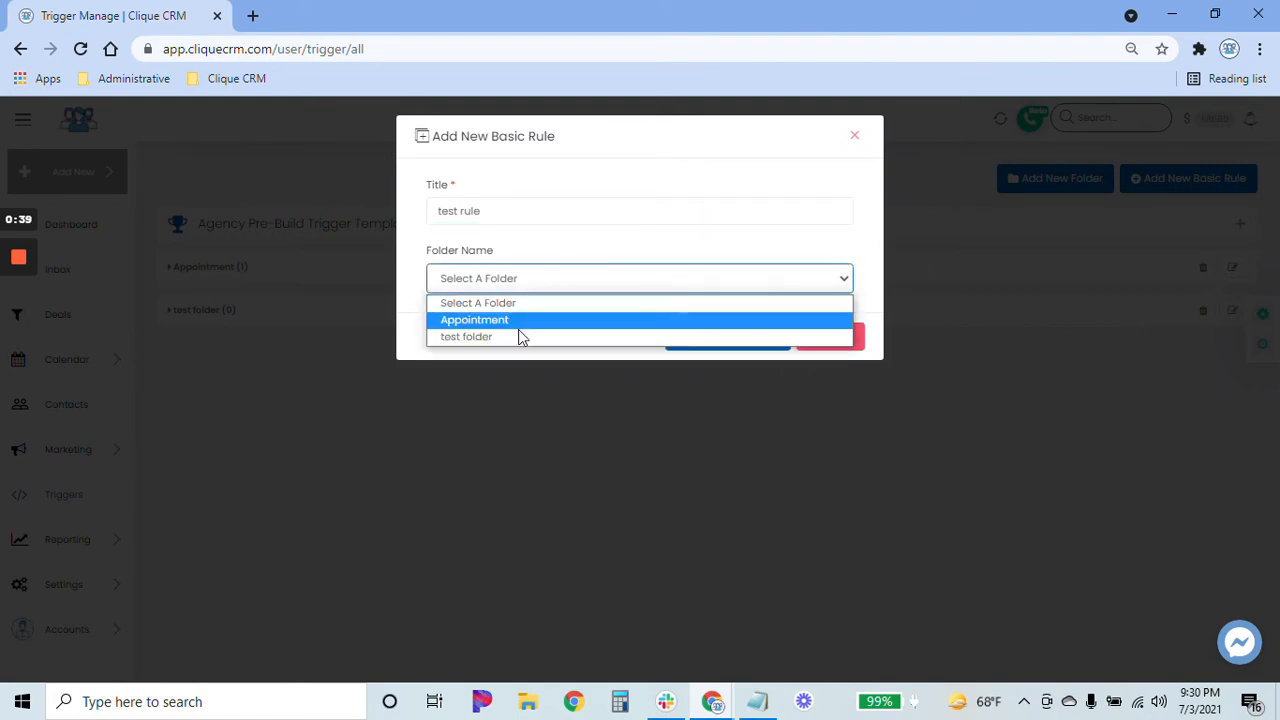
left_click(510, 342)
left_click(722, 342)
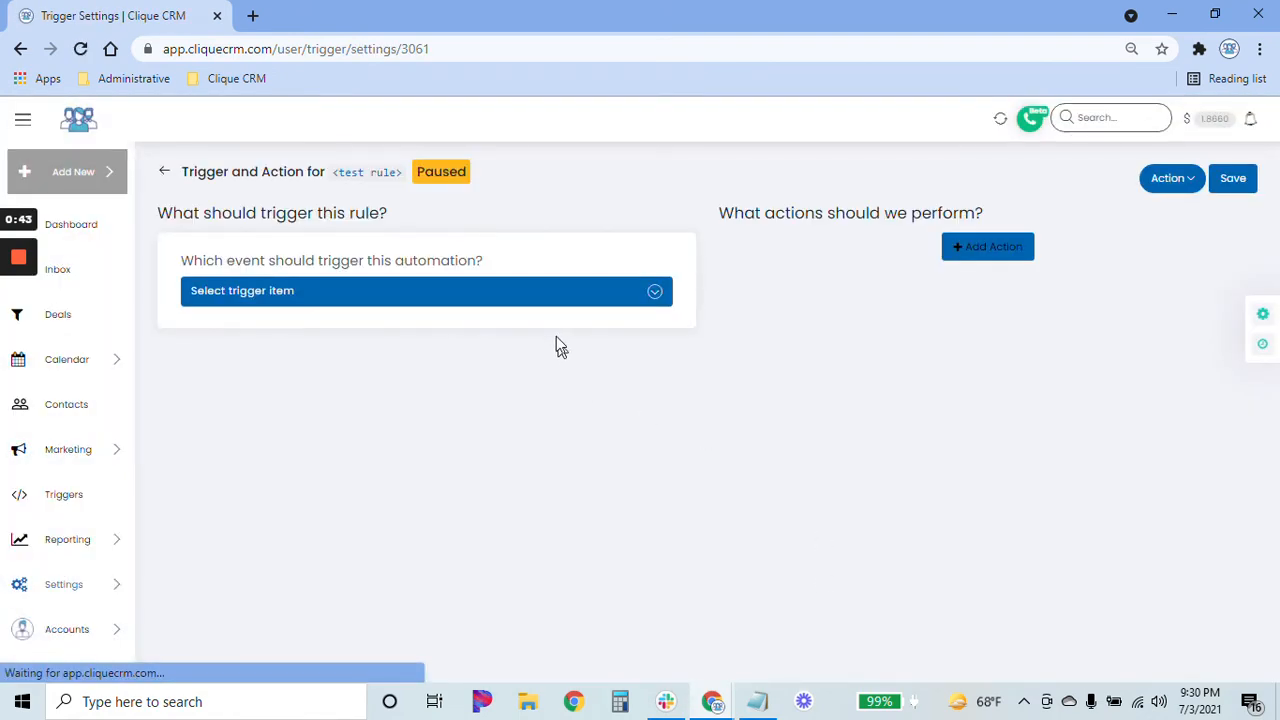
Step: Set the rule's trigger to Deal Won/Lost, filtered to the Sales Pipeline and Deal Won
left_click(546, 298)
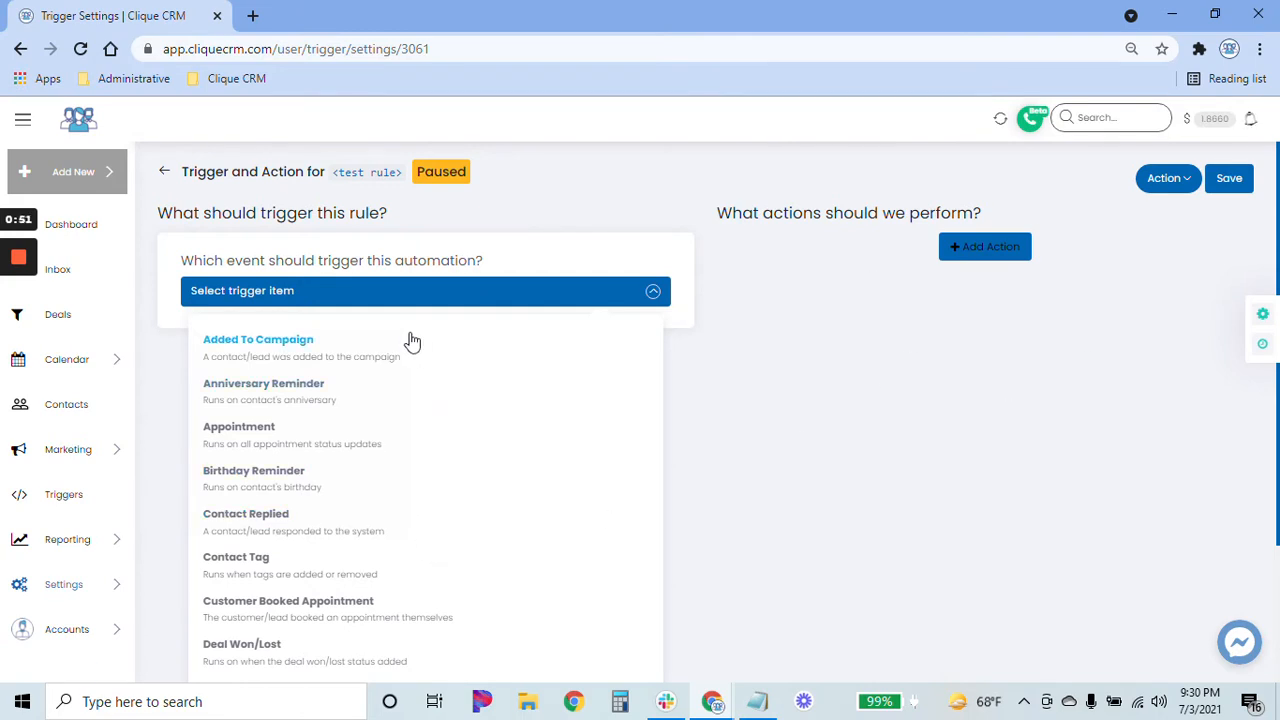
scroll(413, 347, "down", 2)
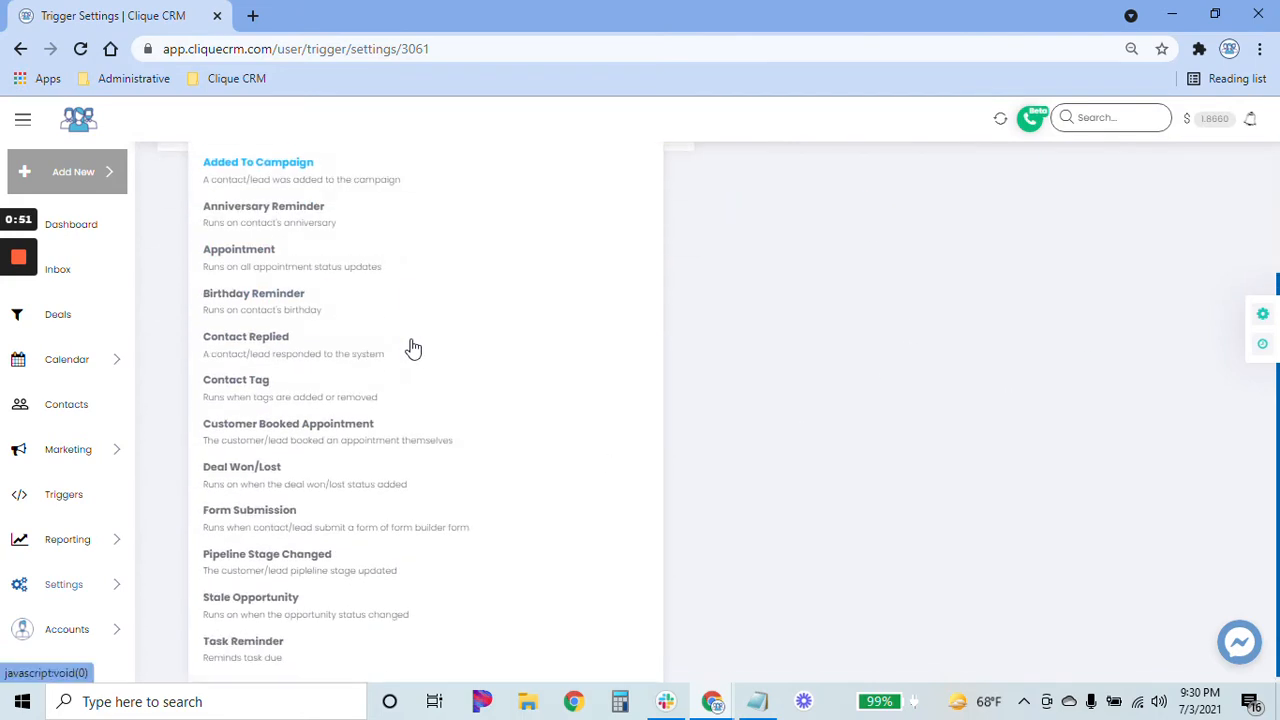
left_click(262, 468)
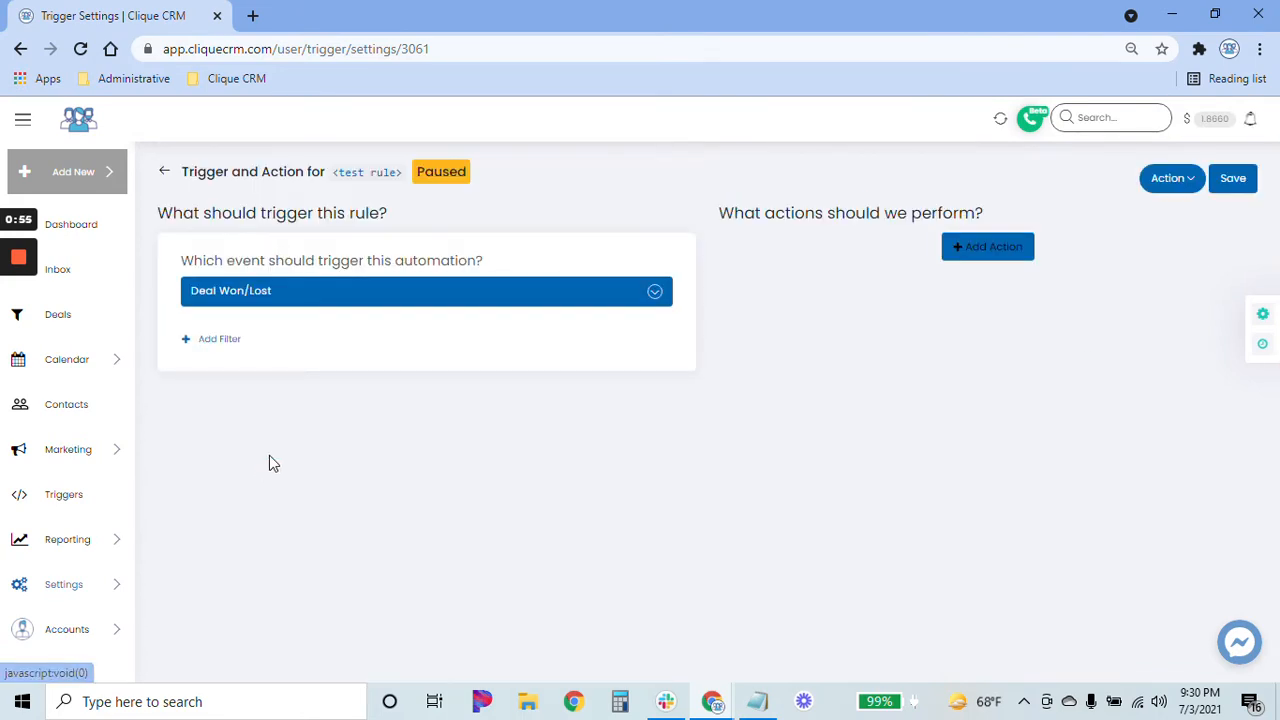
left_click(216, 336)
left_click(227, 381)
left_click(232, 414)
left_click(493, 386)
left_click(494, 441)
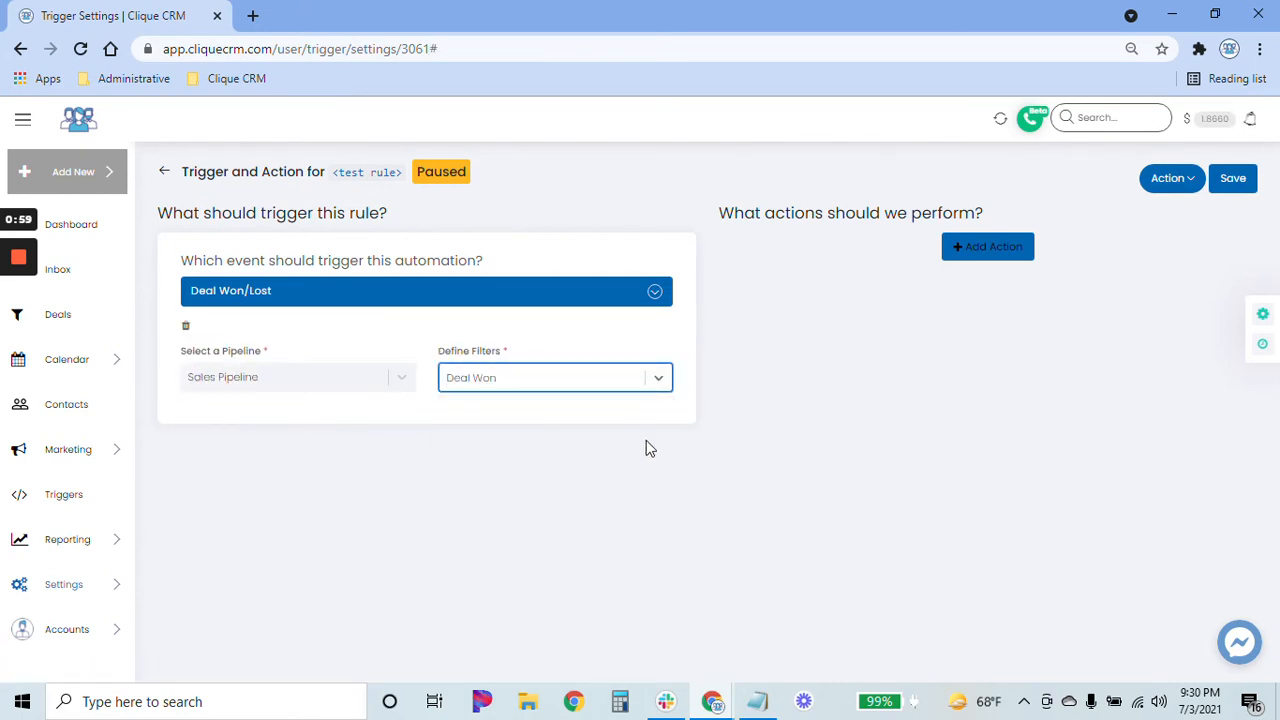
Step: Add an Add To Campaign action to the rule and choose Campaign Name (10) as its campaign
left_click(991, 252)
left_click(988, 290)
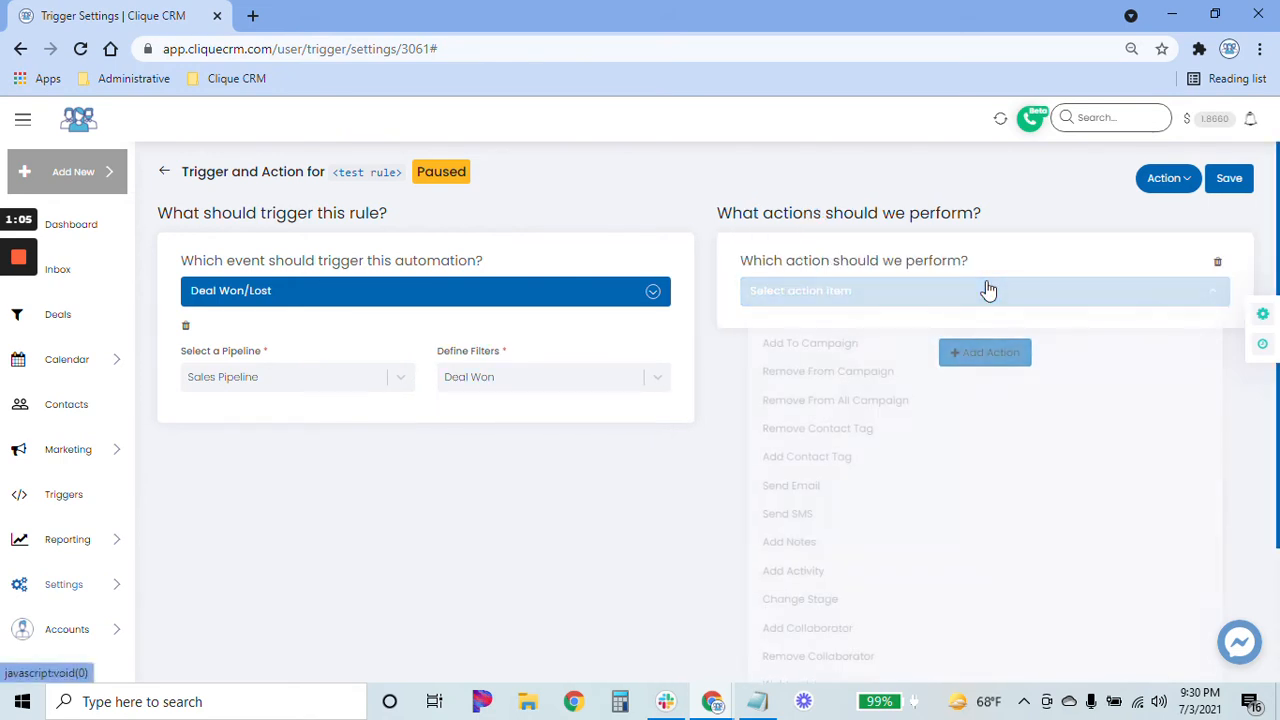
left_click(846, 340)
left_click(892, 362)
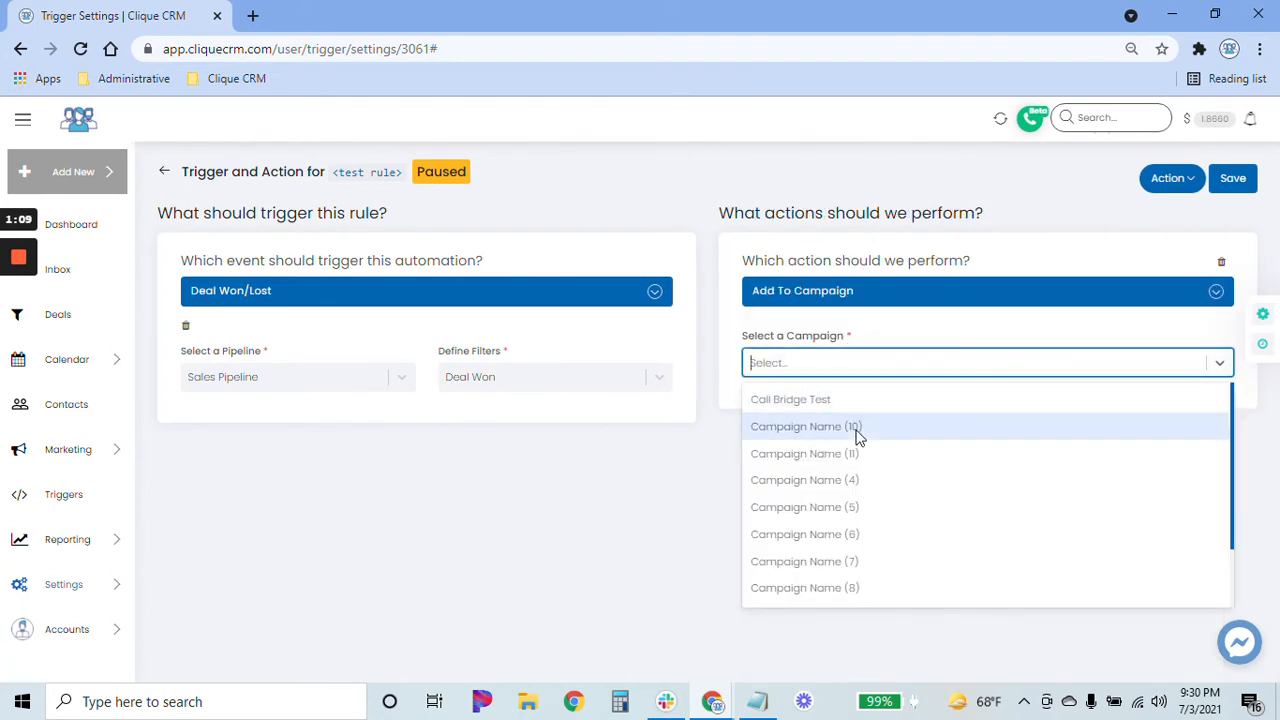
scroll(865, 445, "down", 1)
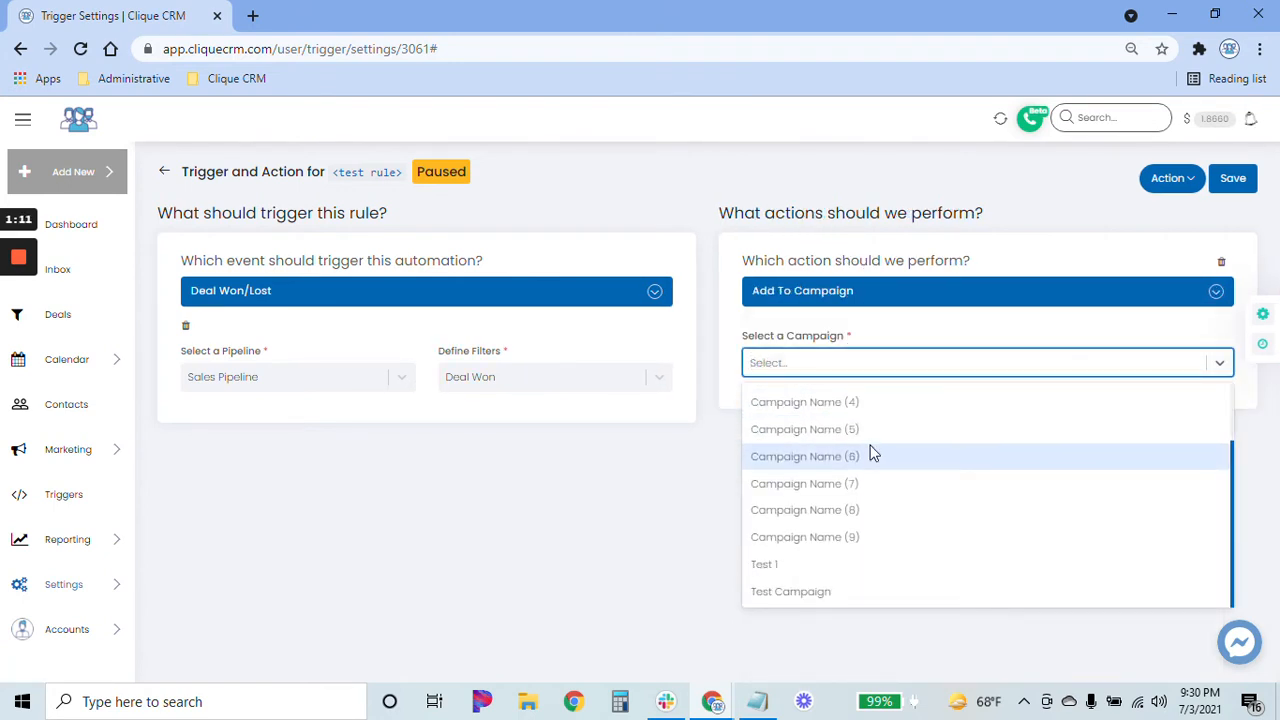
scroll(846, 594, "up", 1)
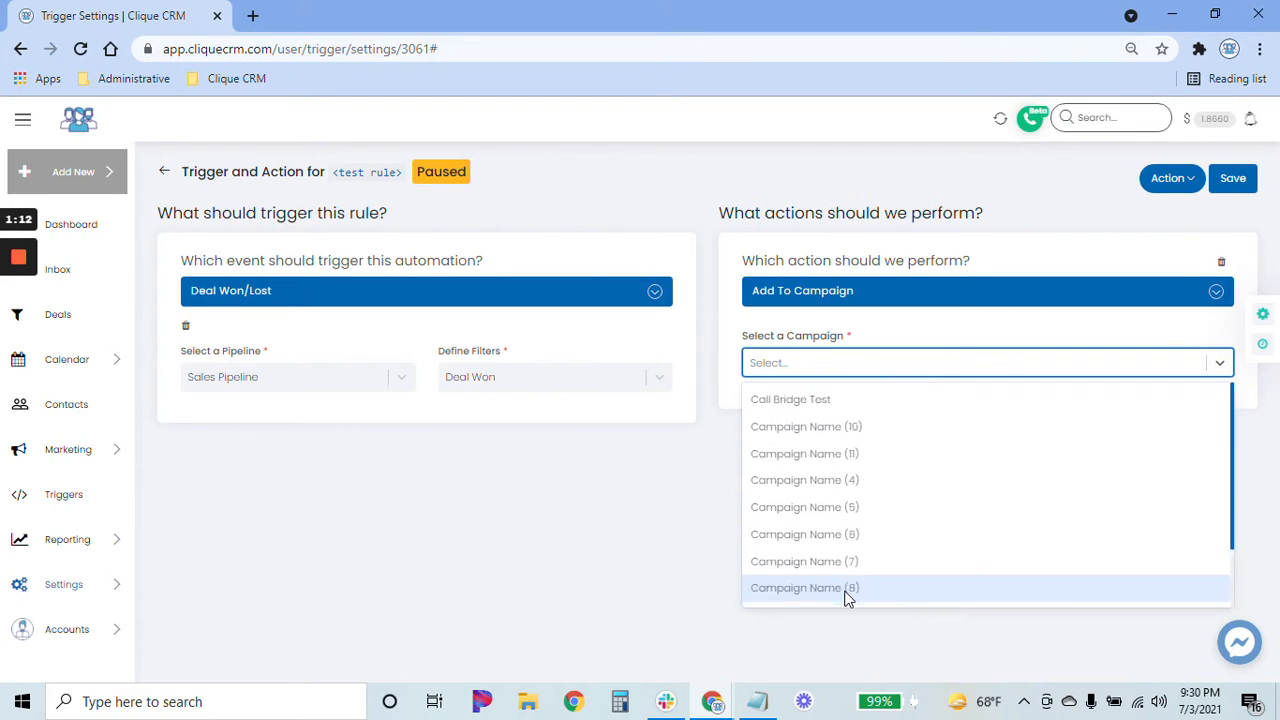
left_click(815, 430)
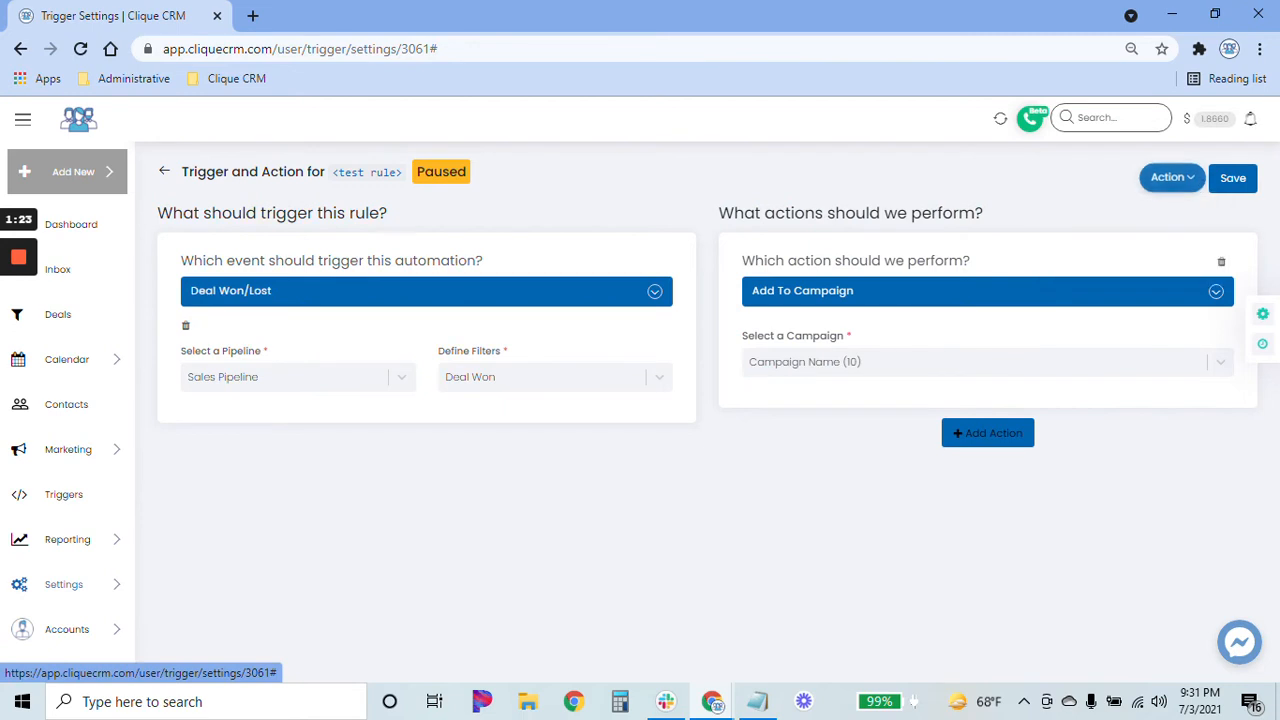
Step: Add a second action, Send SMS, to the rule and set it to send to a number
left_click(1014, 428)
left_click(900, 478)
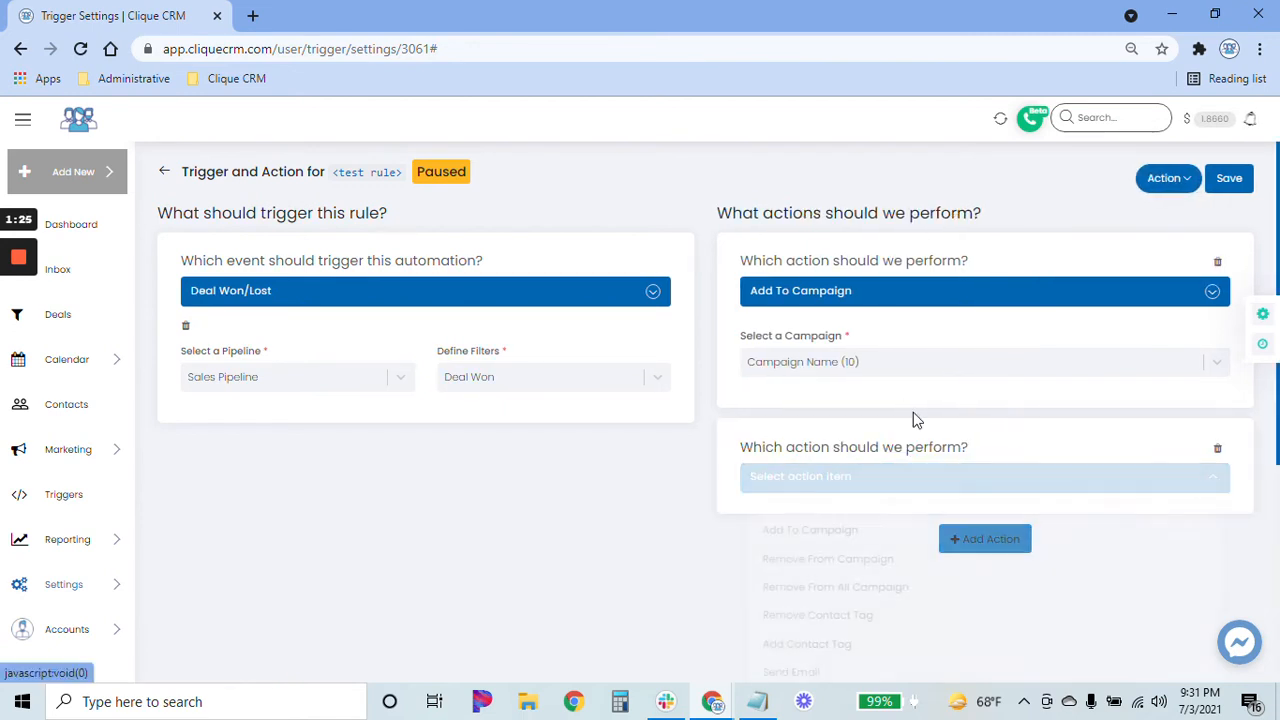
scroll(900, 410, "down", 1)
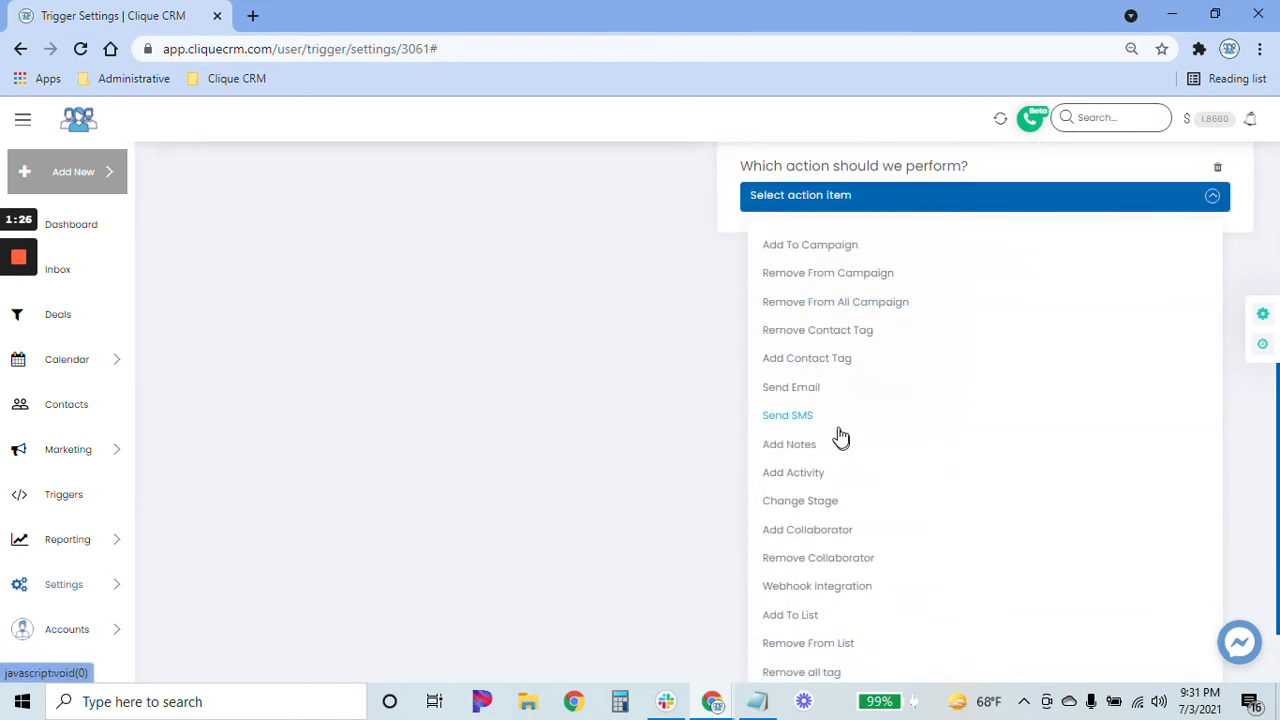
left_click(787, 415)
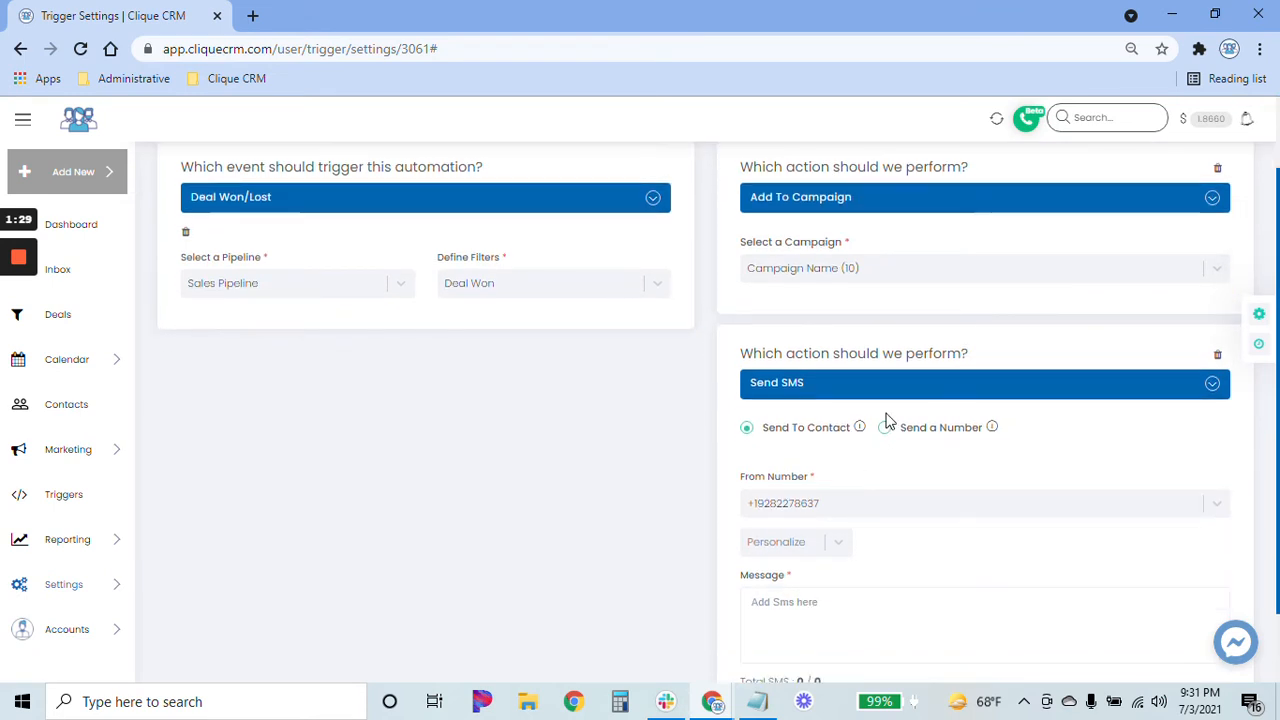
left_click(885, 428)
left_click(881, 495)
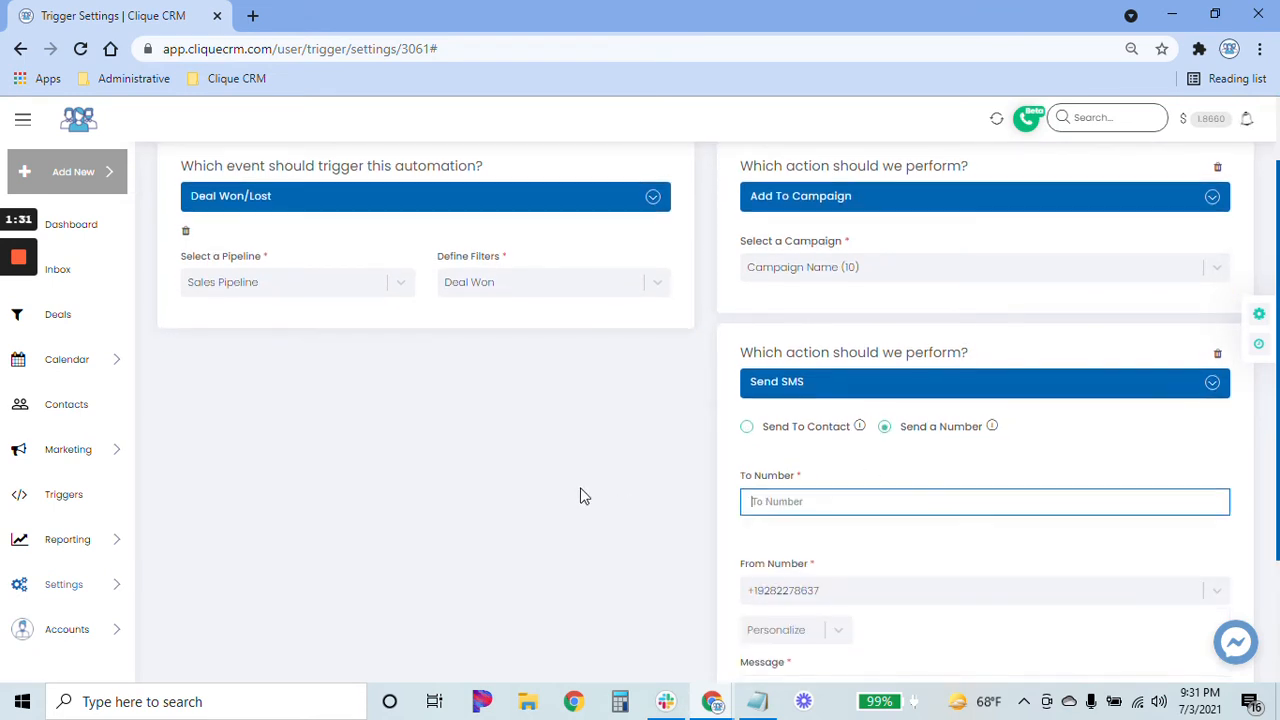
scroll(650, 420, "down", 2)
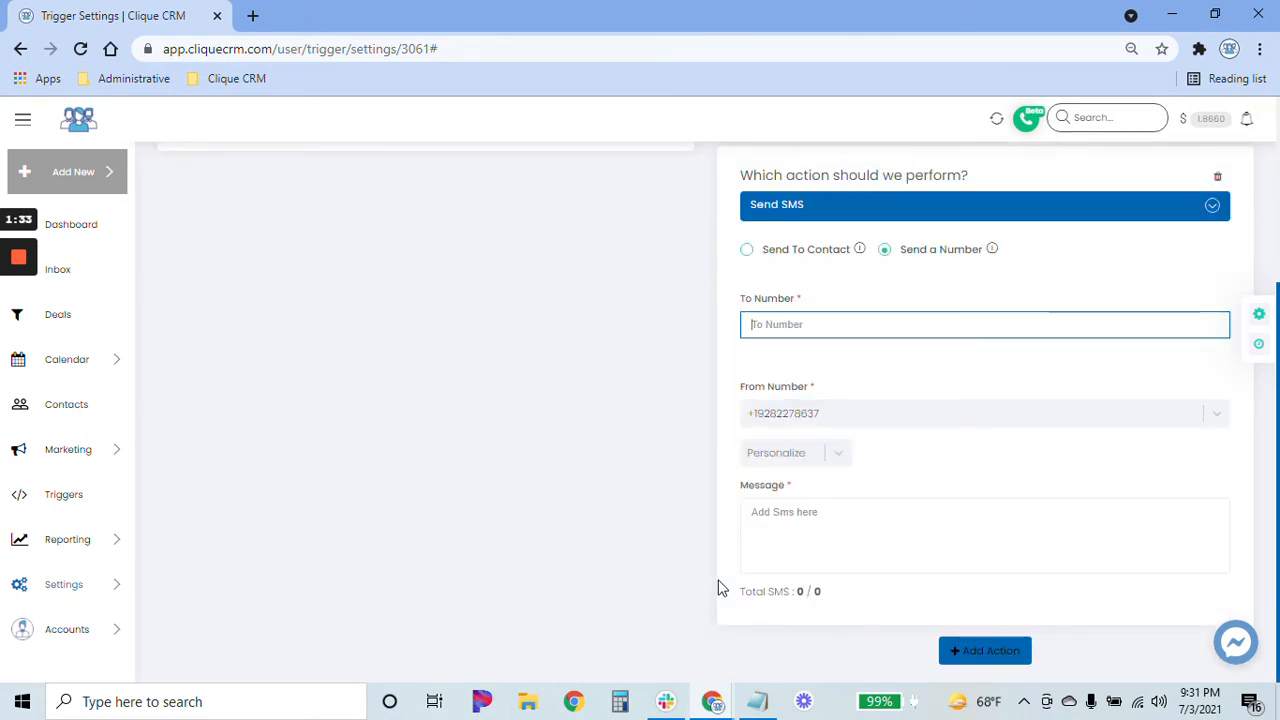
Step: Examine the action types available for the rule's second action, from campaign and tag actions to Third Party Integration
scroll(500, 530, "up", 3)
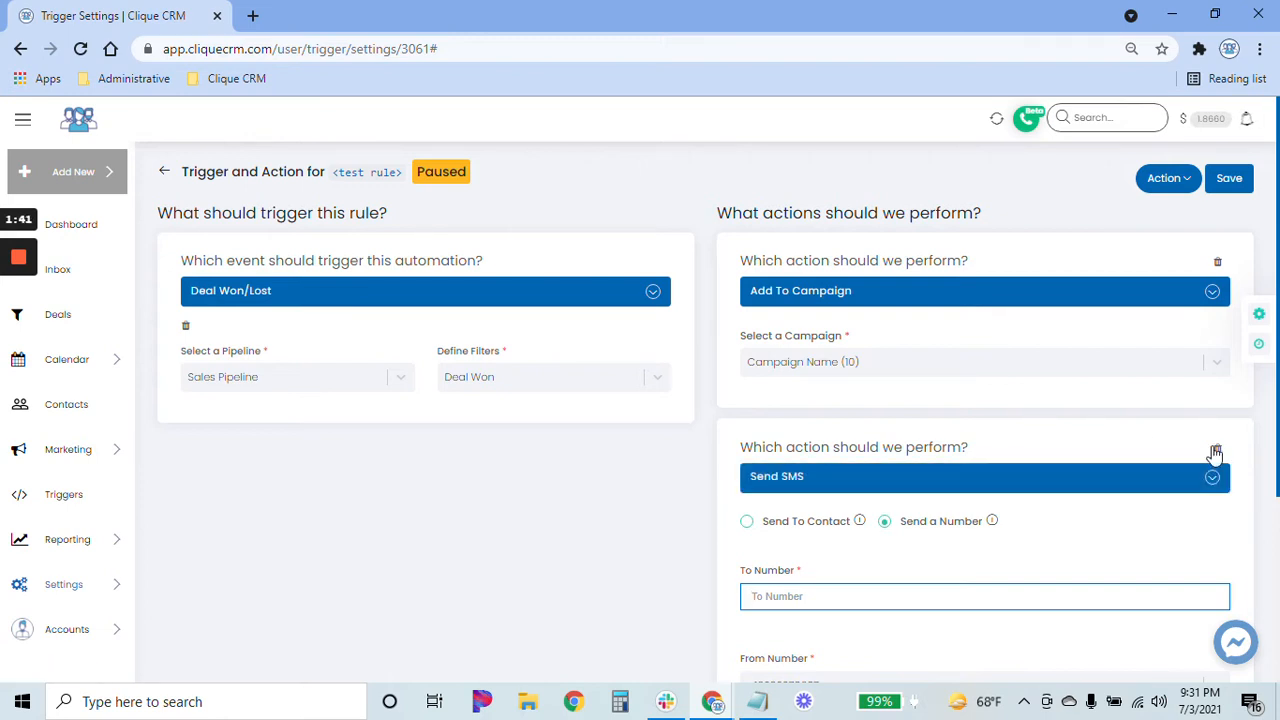
left_click(1120, 478)
scroll(1028, 477, "down", 3)
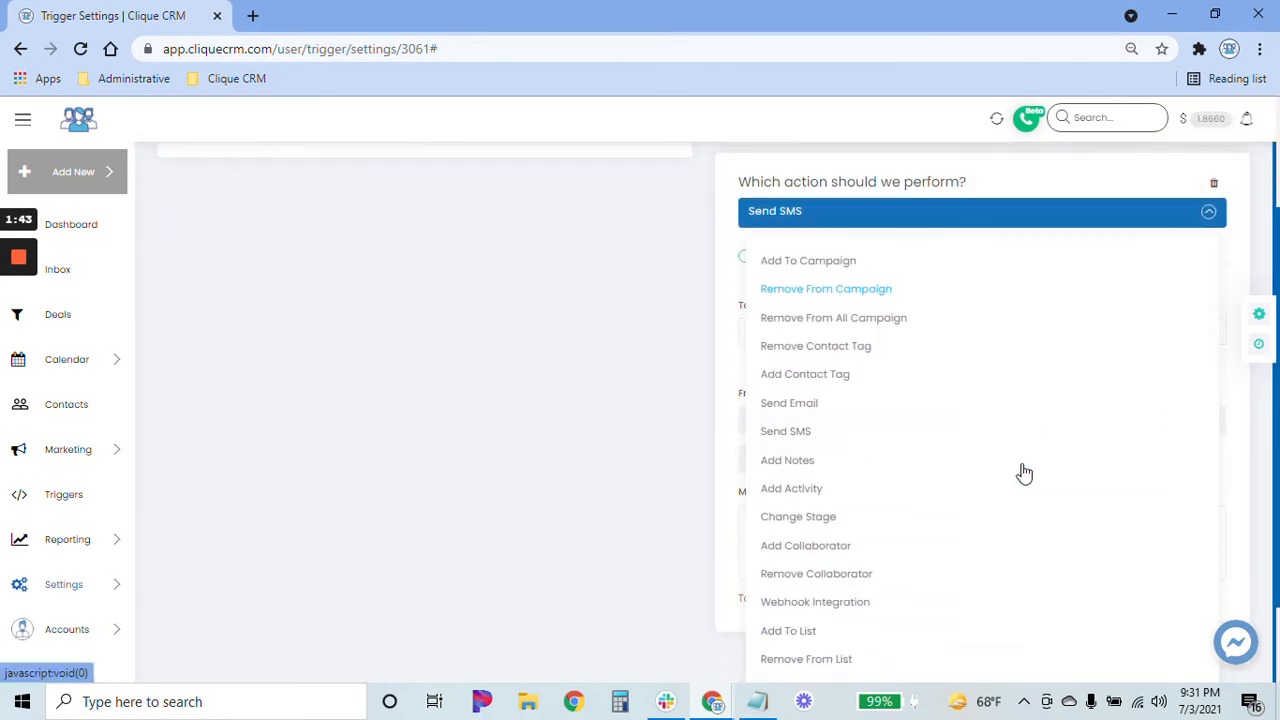
scroll(920, 560, "down", 1)
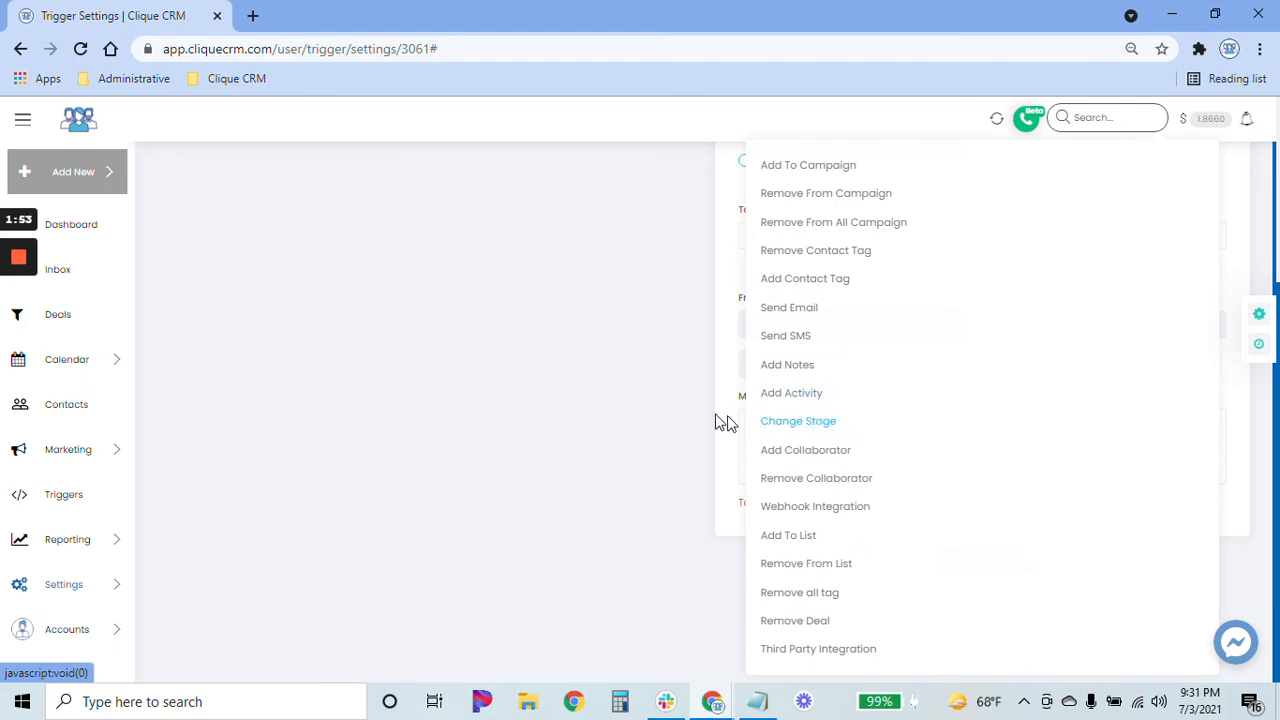
scroll(705, 420, "up", 1)
scroll(524, 316, "up", 3)
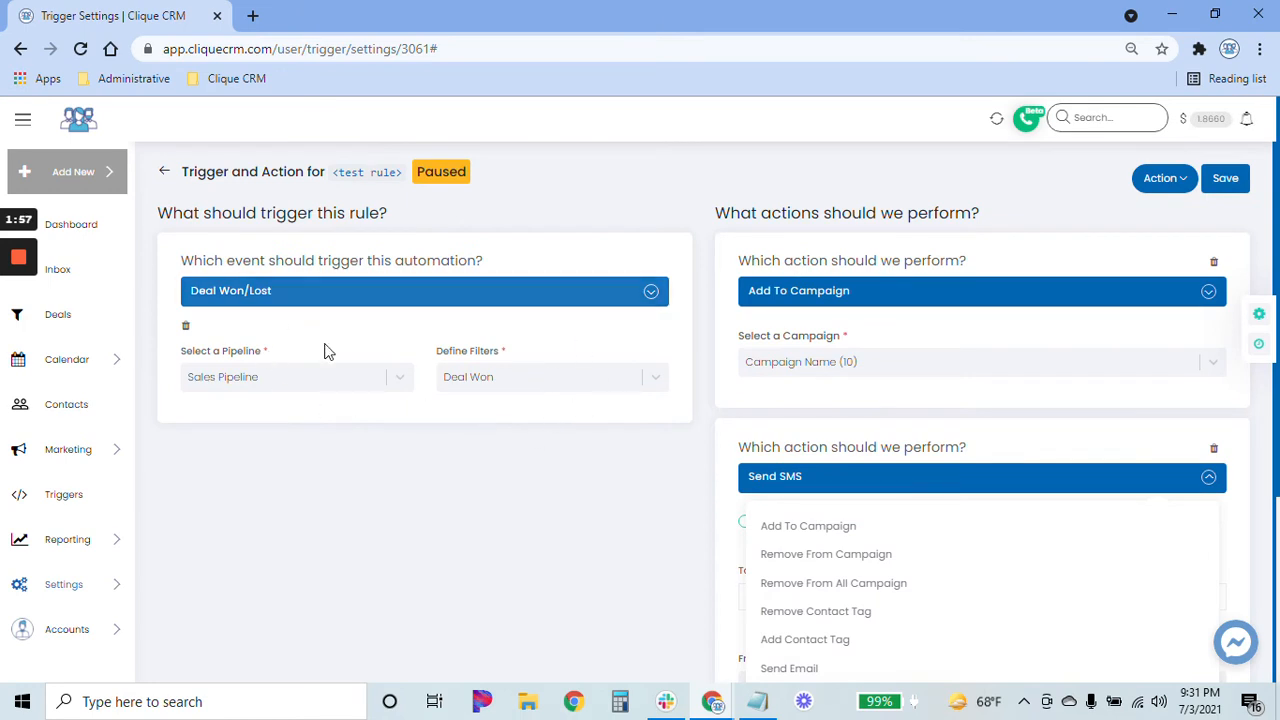
scroll(894, 459, "down", 1)
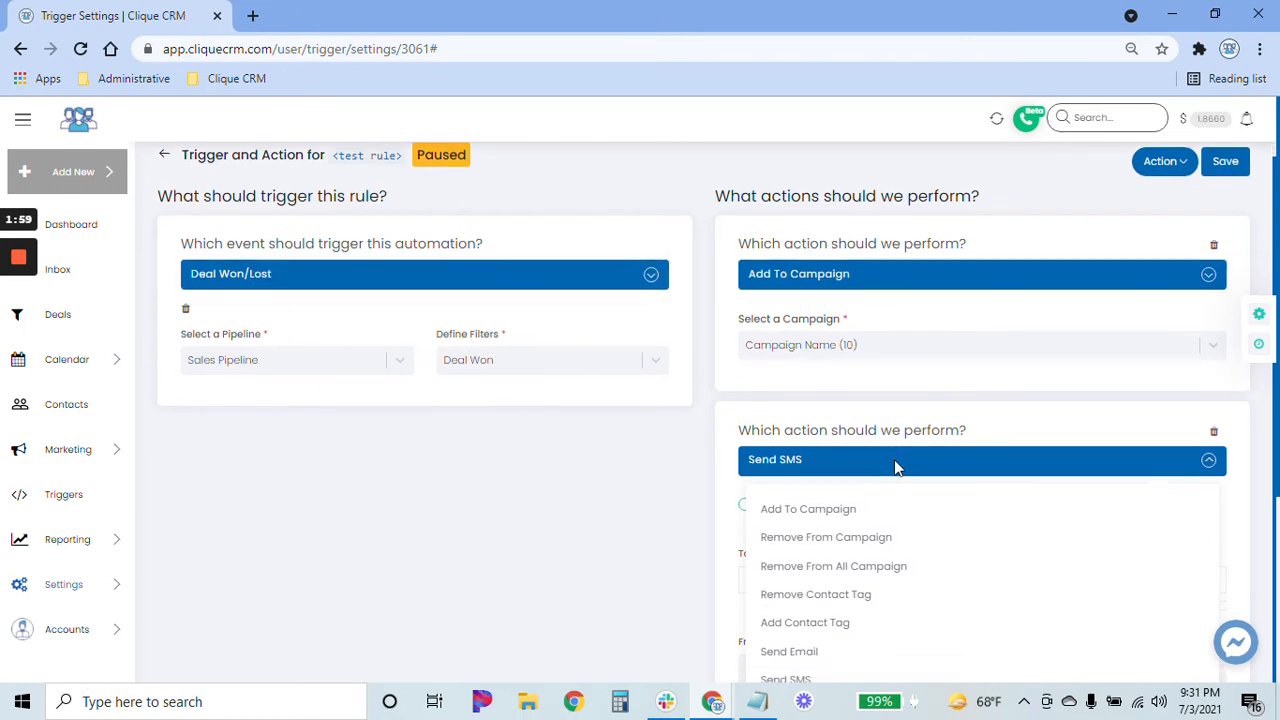
scroll(870, 455, "down", 1)
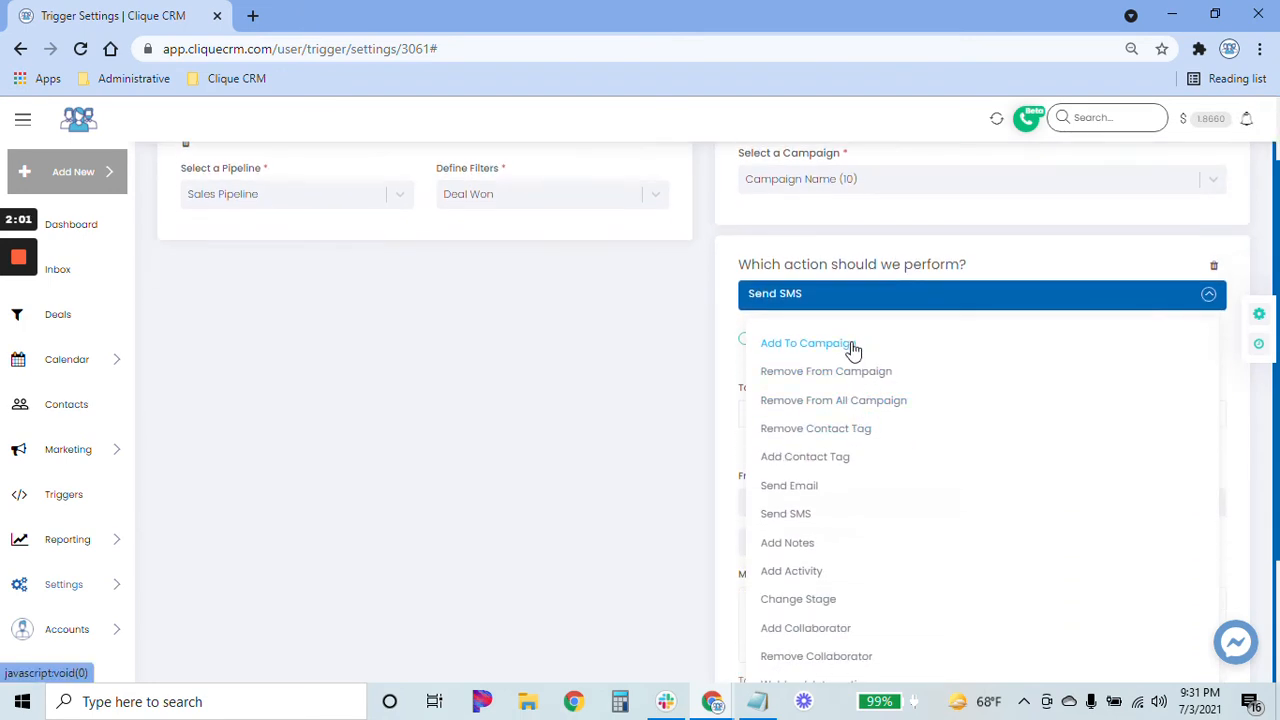
scroll(909, 463, "down", 1)
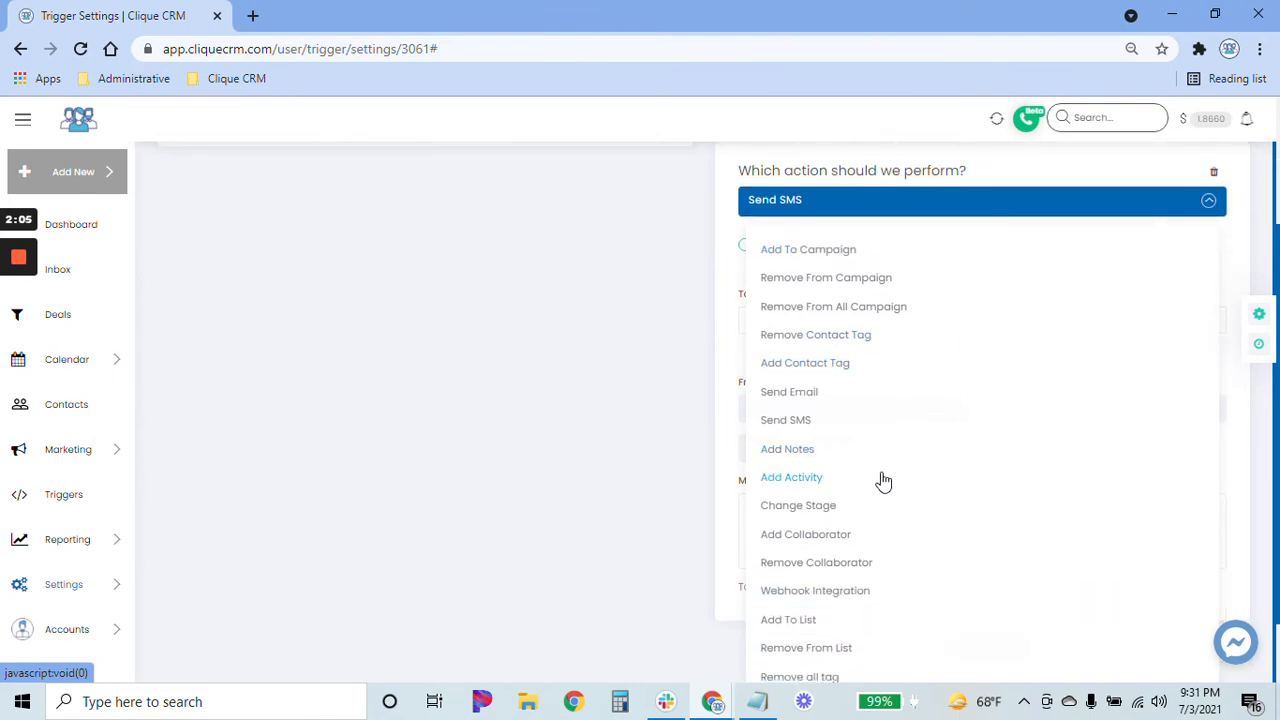
scroll(900, 520, "down", 1)
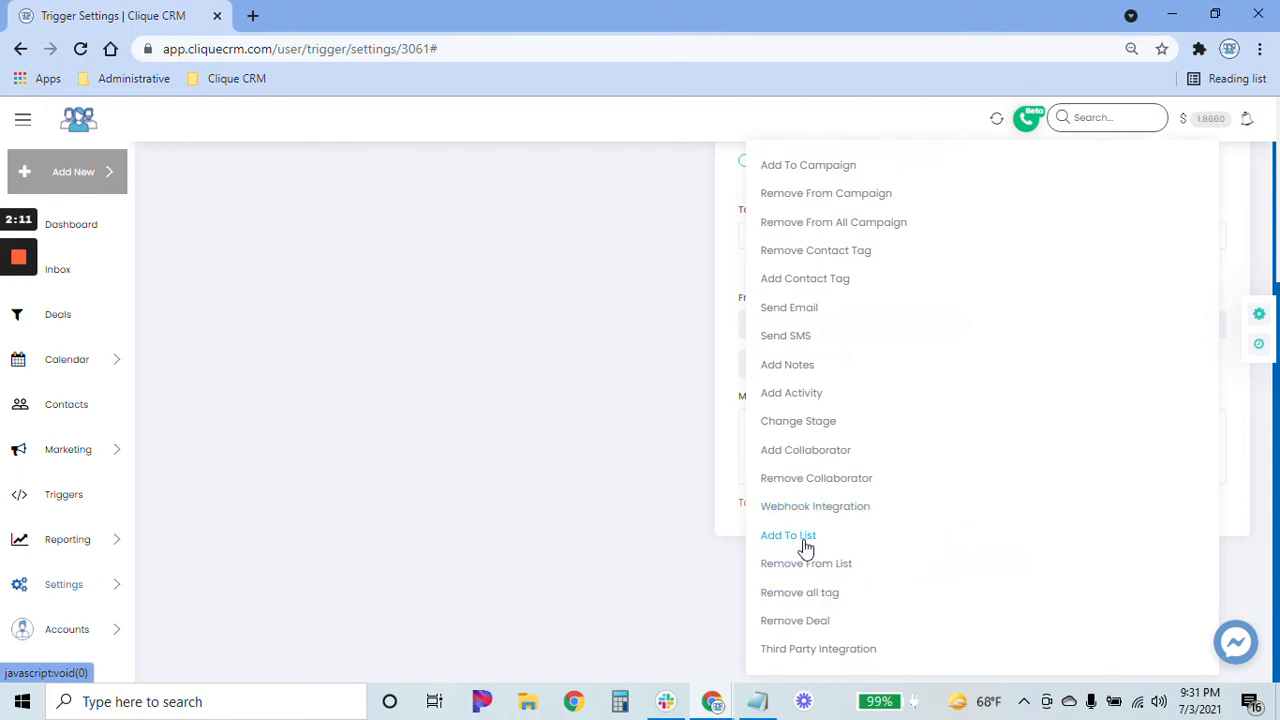
scroll(831, 564, "up", 1)
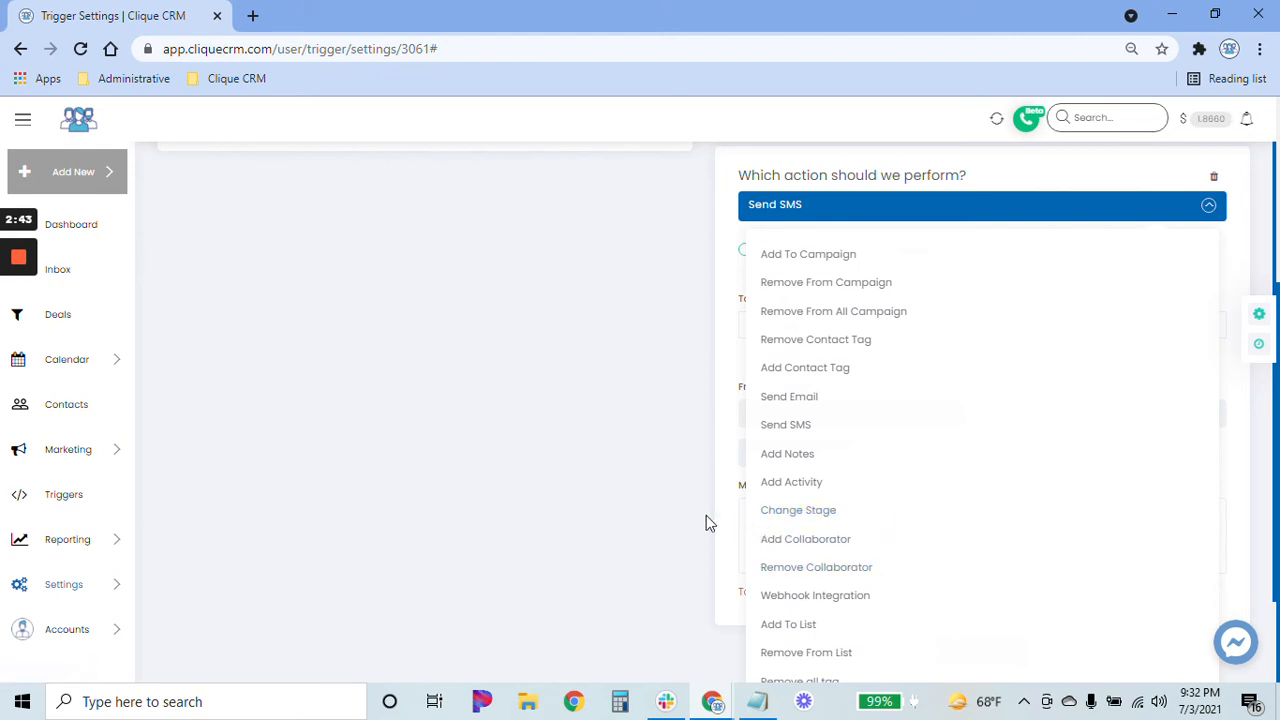
scroll(706, 515, "up", 3)
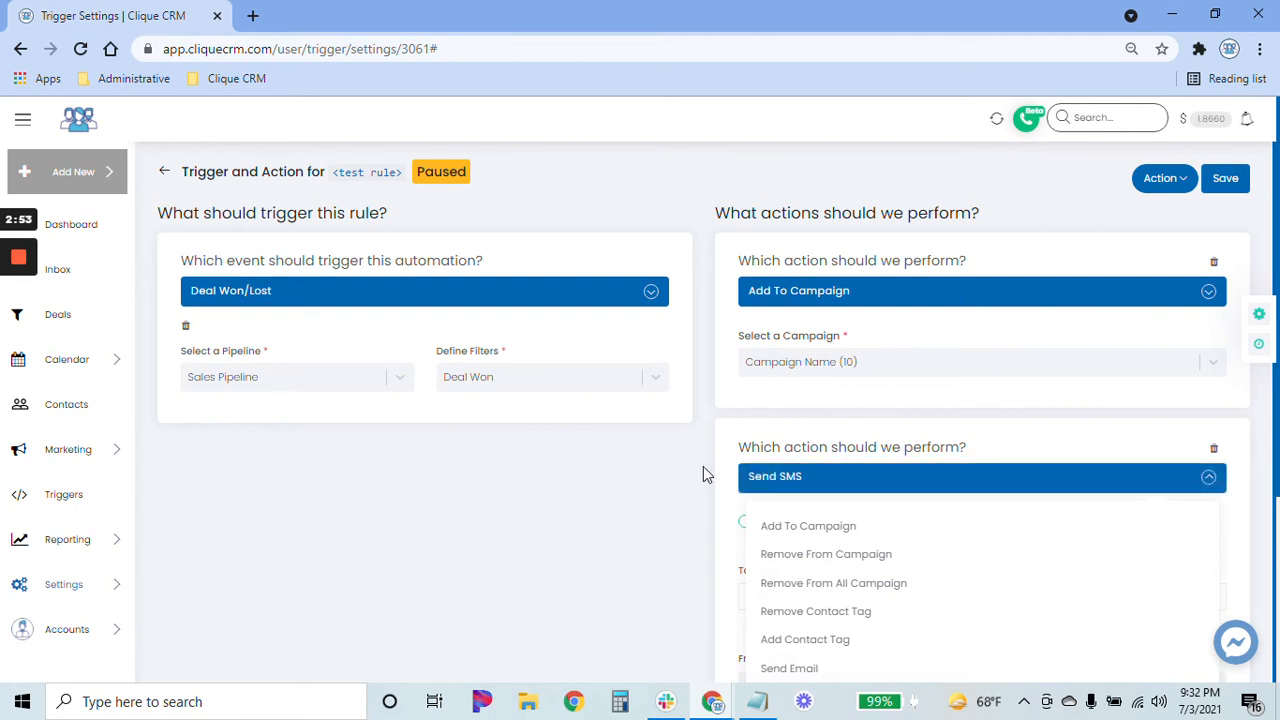
Step: Change the rule's trigger to Contact Tag with the filter Tag Added and a newly created tag "winback"
left_click(400, 292)
scroll(330, 457, "down", 1)
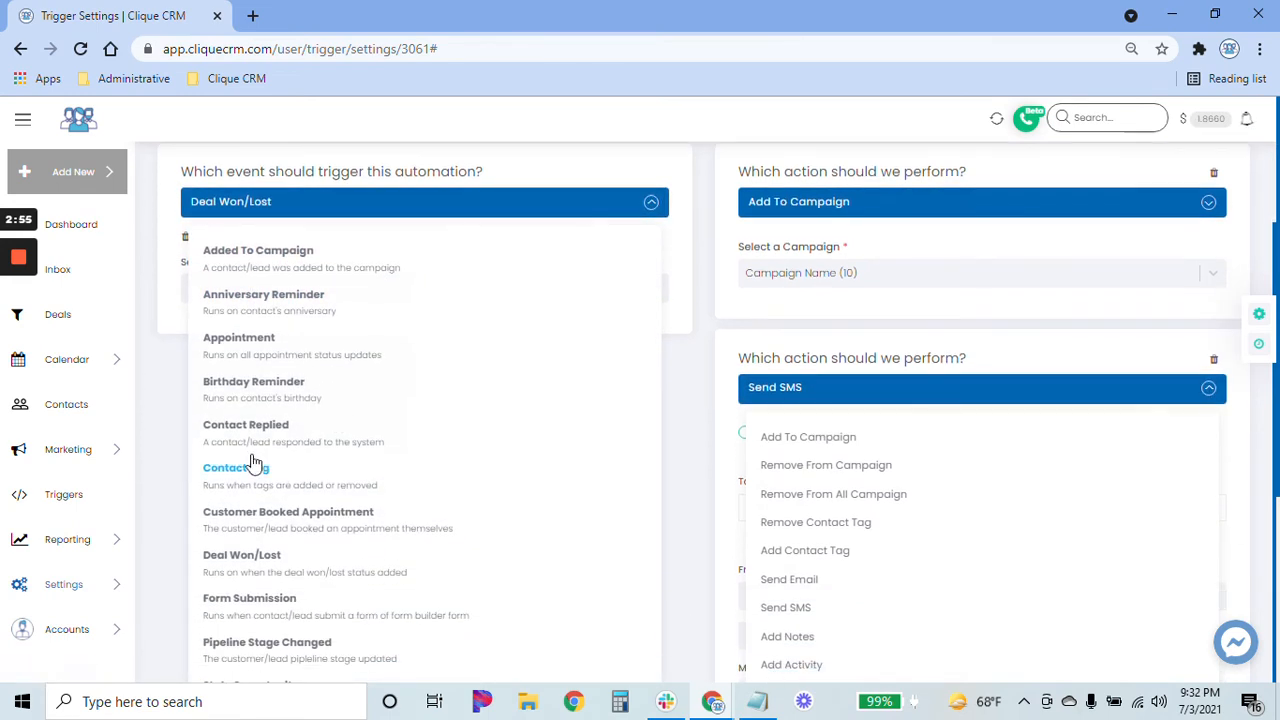
left_click(255, 467)
left_click(214, 249)
left_click(278, 288)
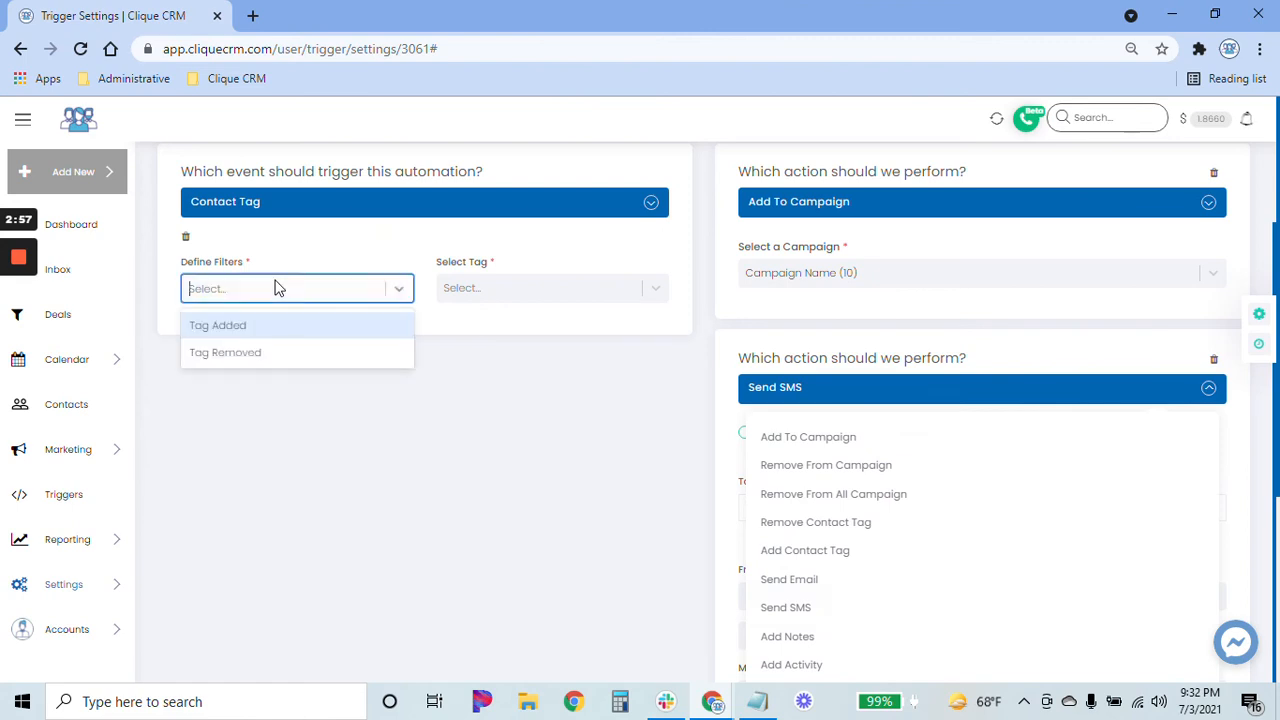
left_click(225, 325)
left_click(614, 297)
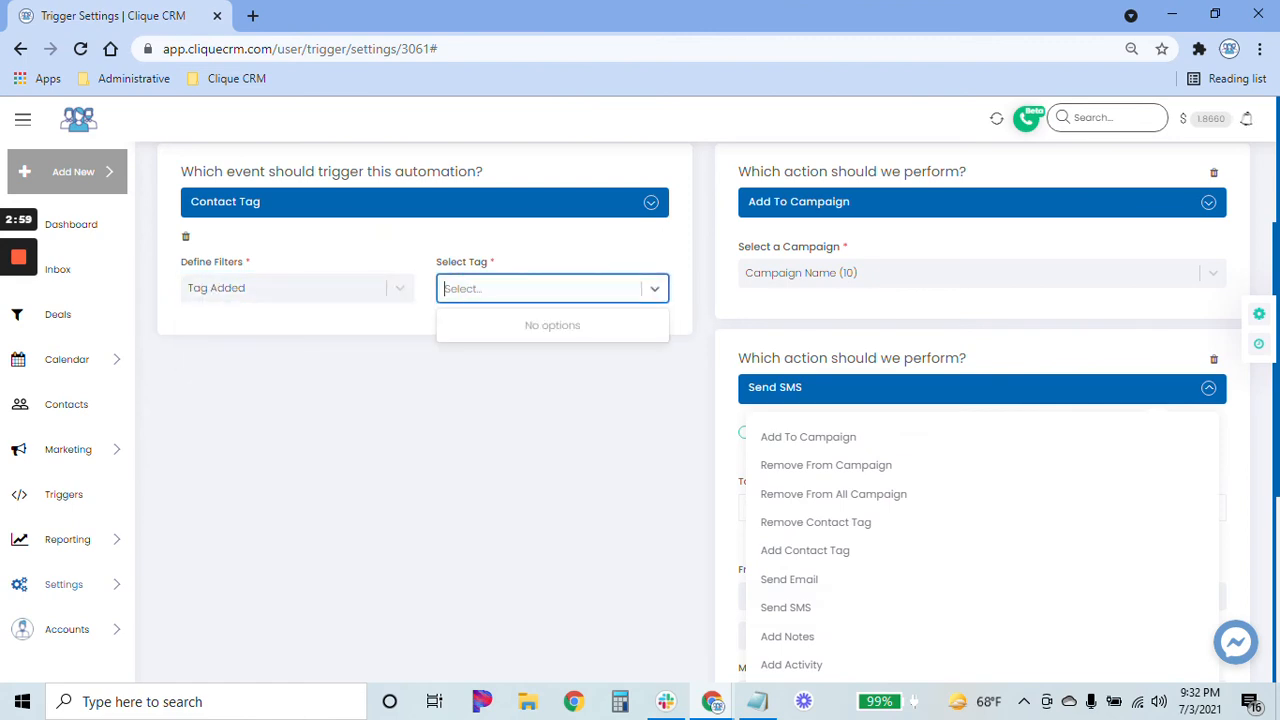
type("winback")
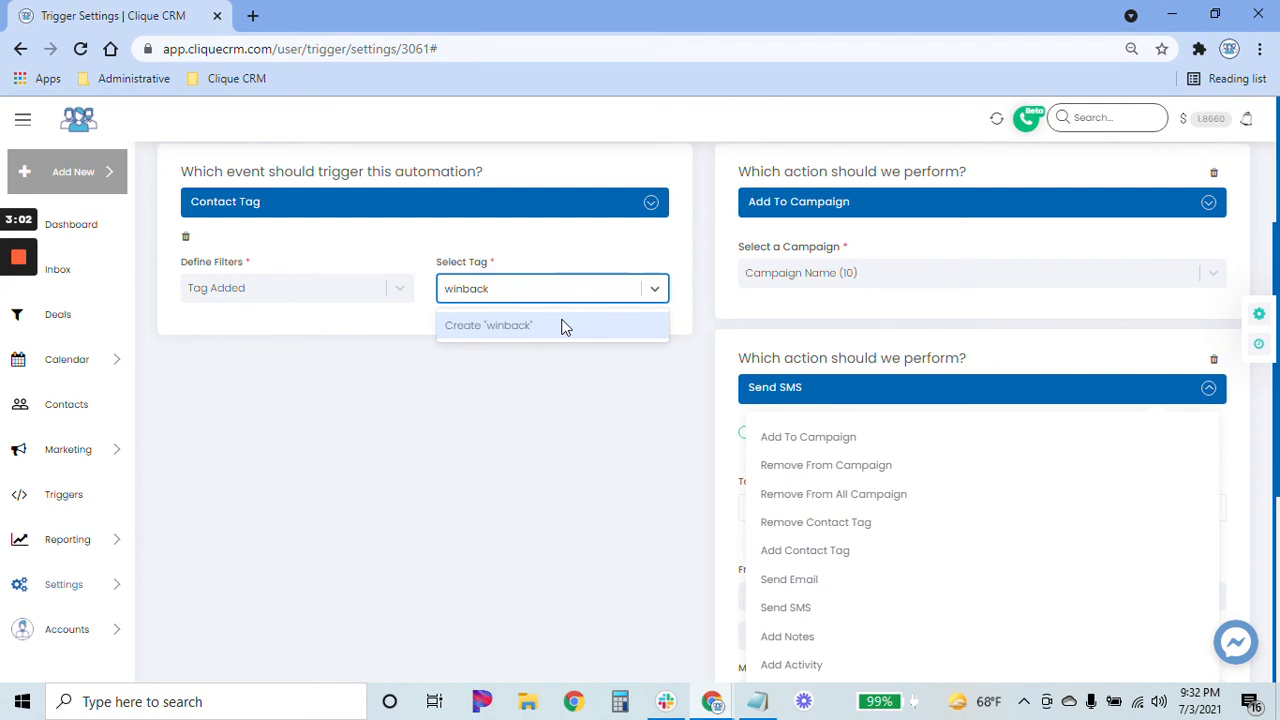
left_click(562, 325)
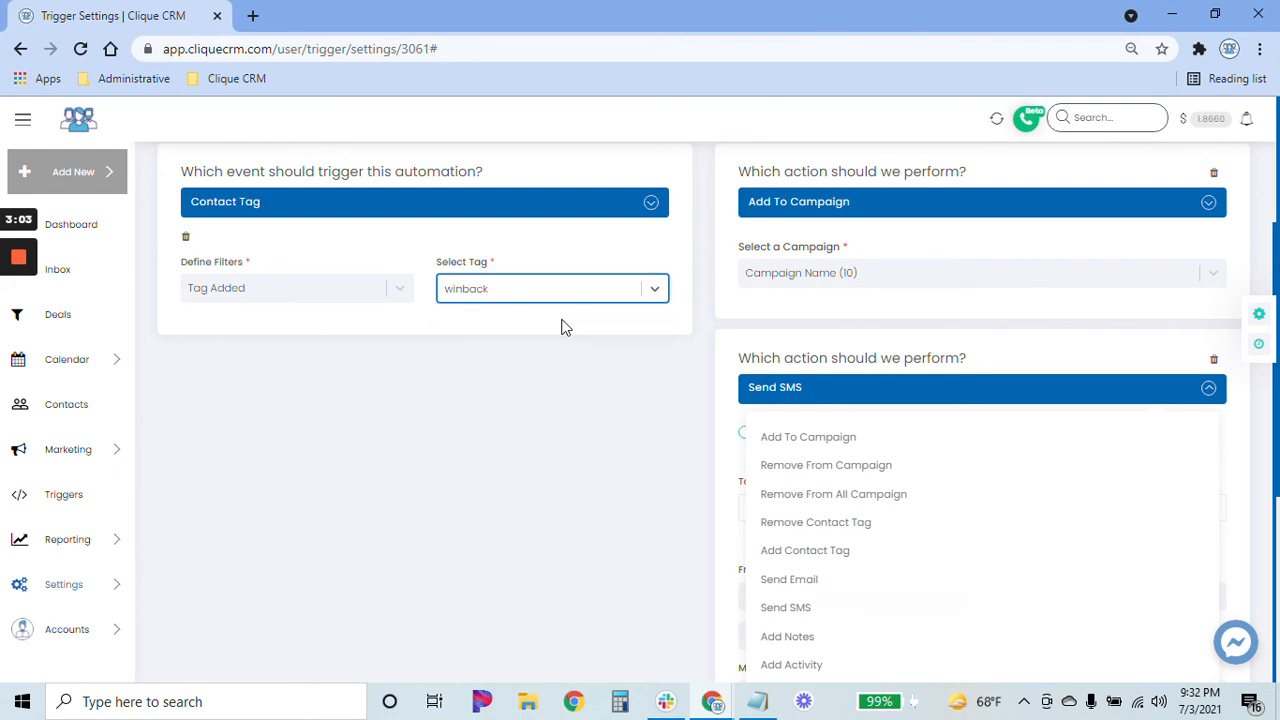
Step: Change the campaign of the rule's Add To Campaign action to Campaign Name (11)
left_click(534, 292)
left_click(614, 401)
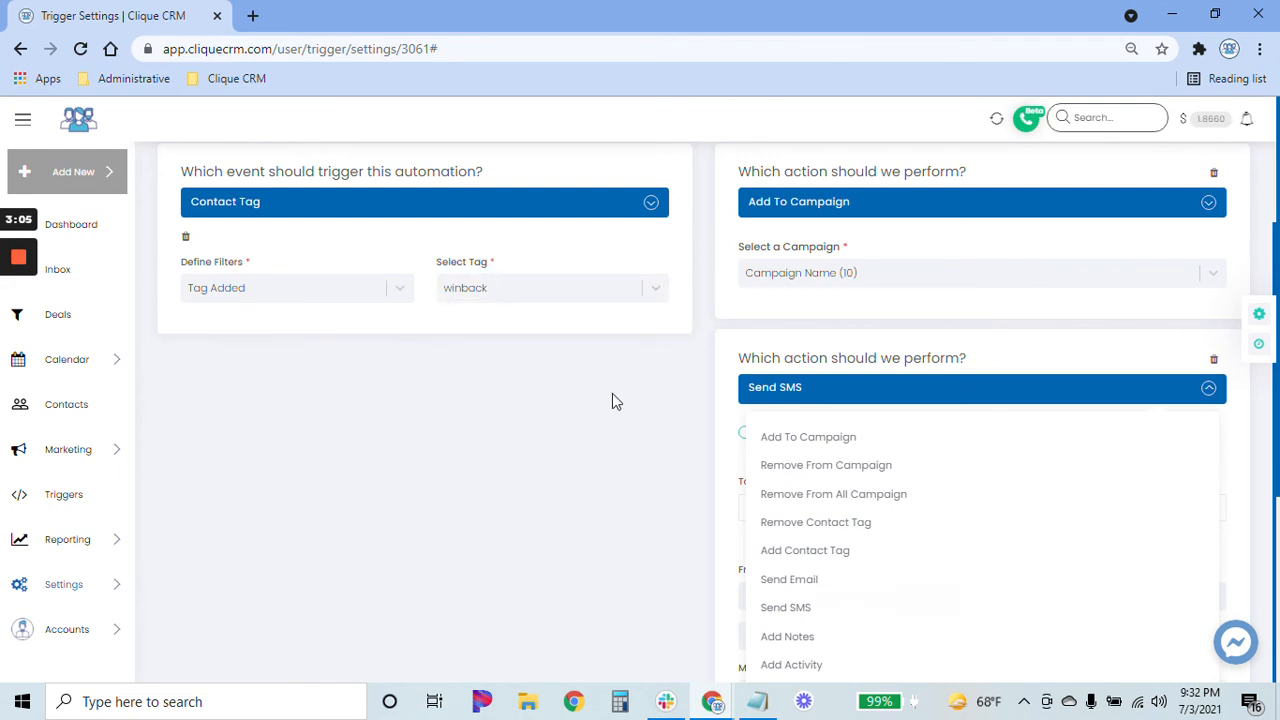
left_click(883, 264)
left_click(851, 366)
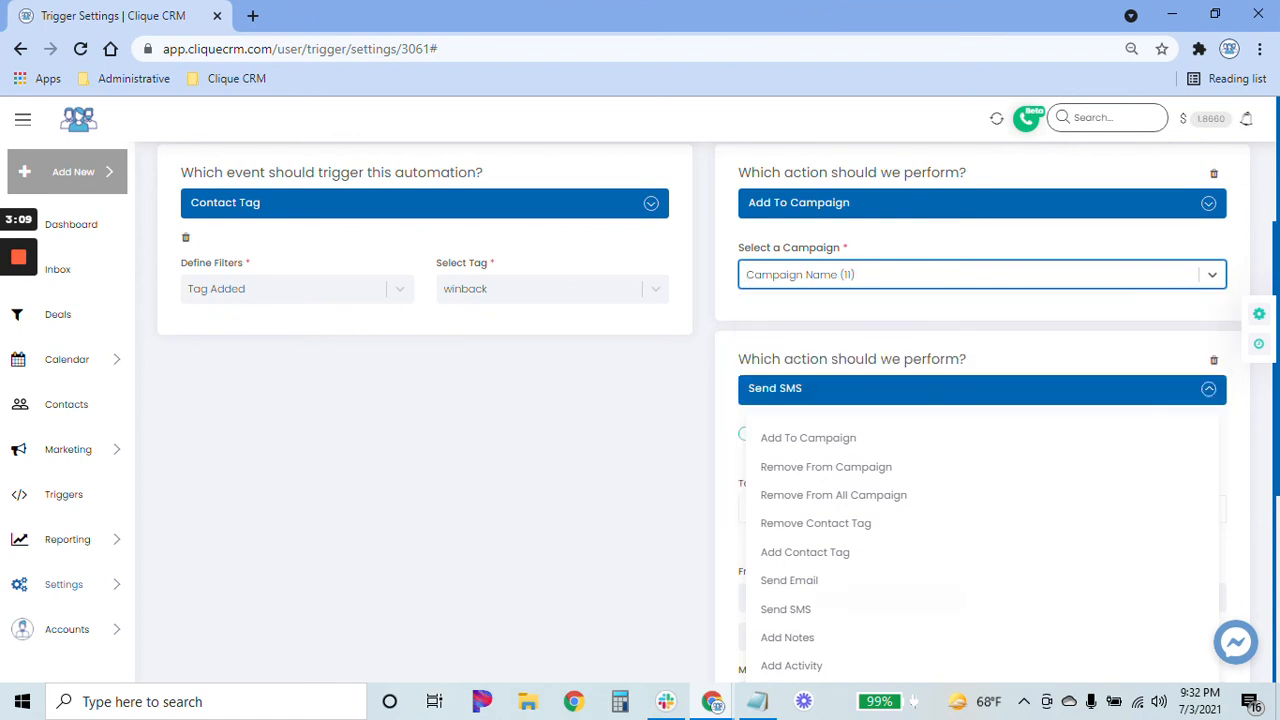
left_click(708, 355)
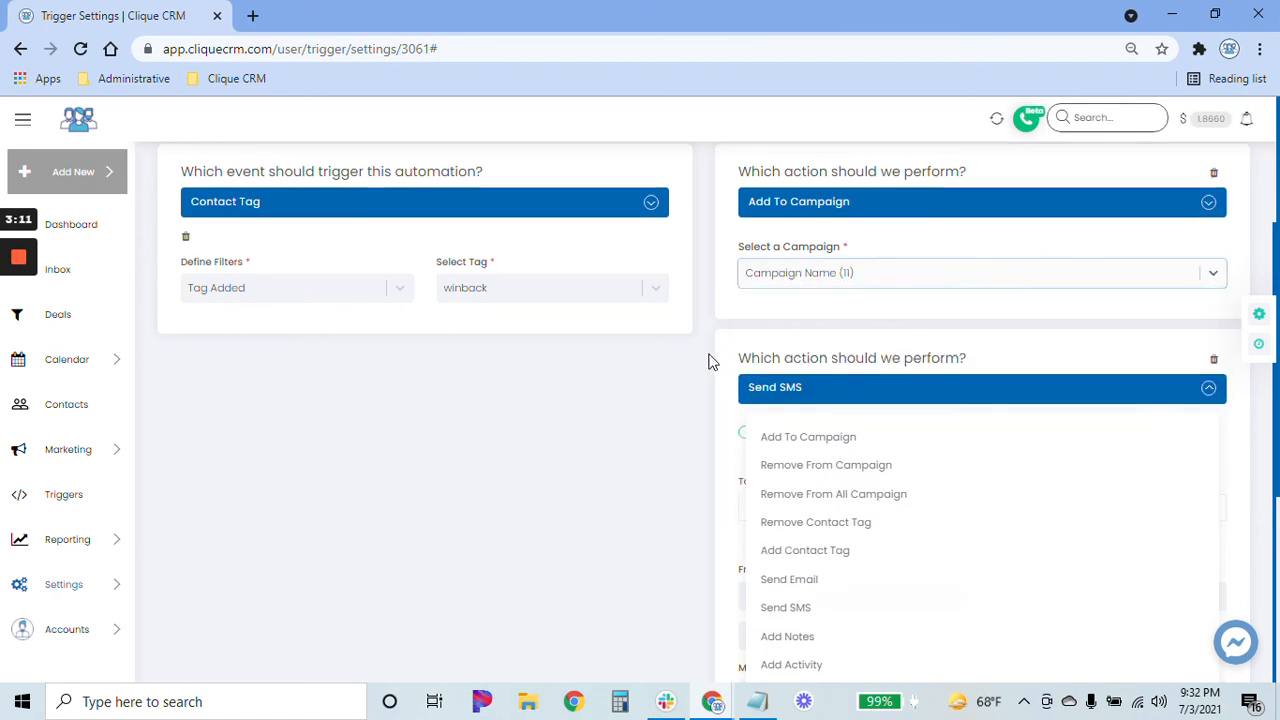
Step: Close the Send SMS action's list of action types and review the rule's trigger and actions
left_click(1136, 395)
scroll(1128, 403, "up", 2)
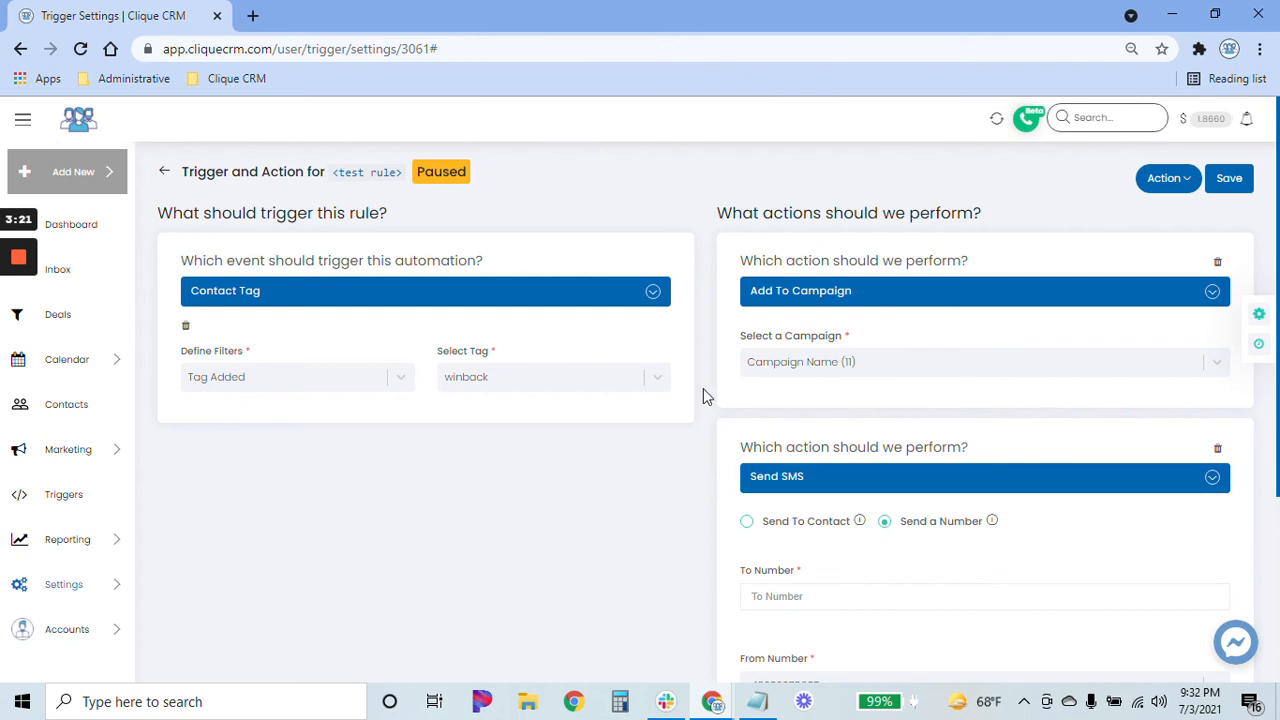
scroll(703, 395, "down", 1)
scroll(703, 395, "up", 1)
left_click(531, 298)
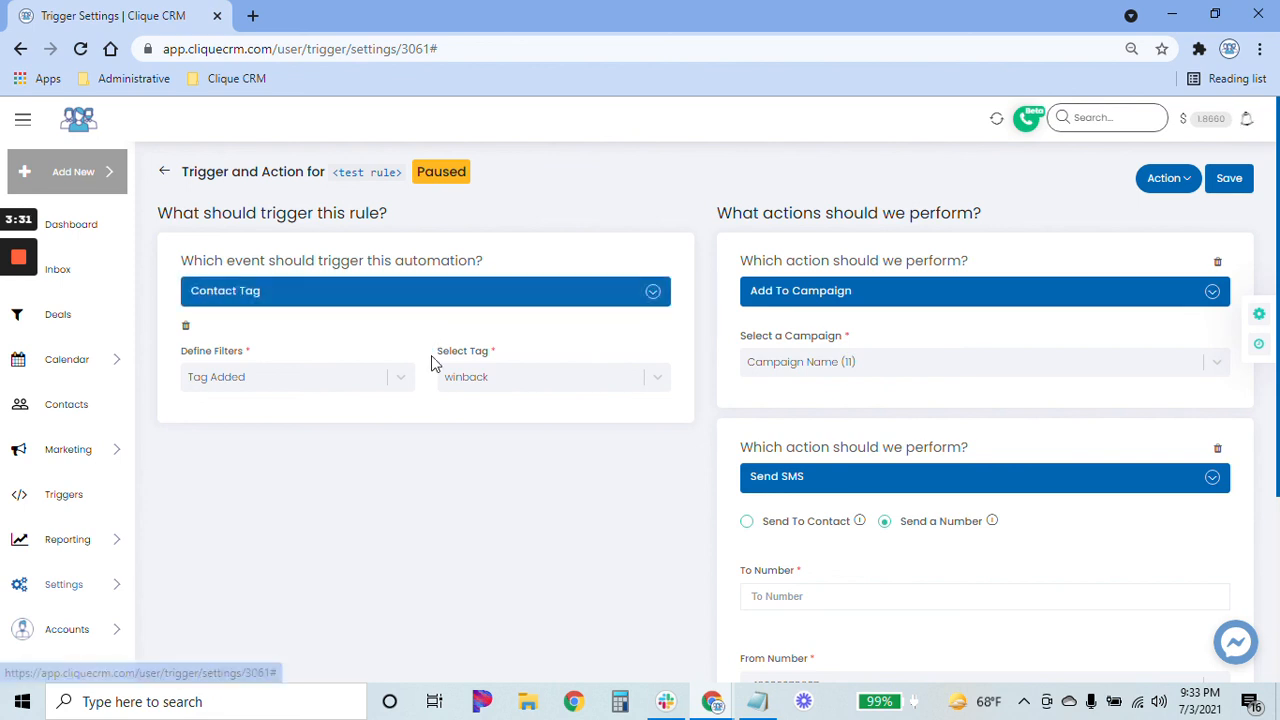
Step: Add a third action to the rule below Send SMS and open its list of action types
scroll(886, 420, "down", 2)
scroll(935, 400, "down", 1)
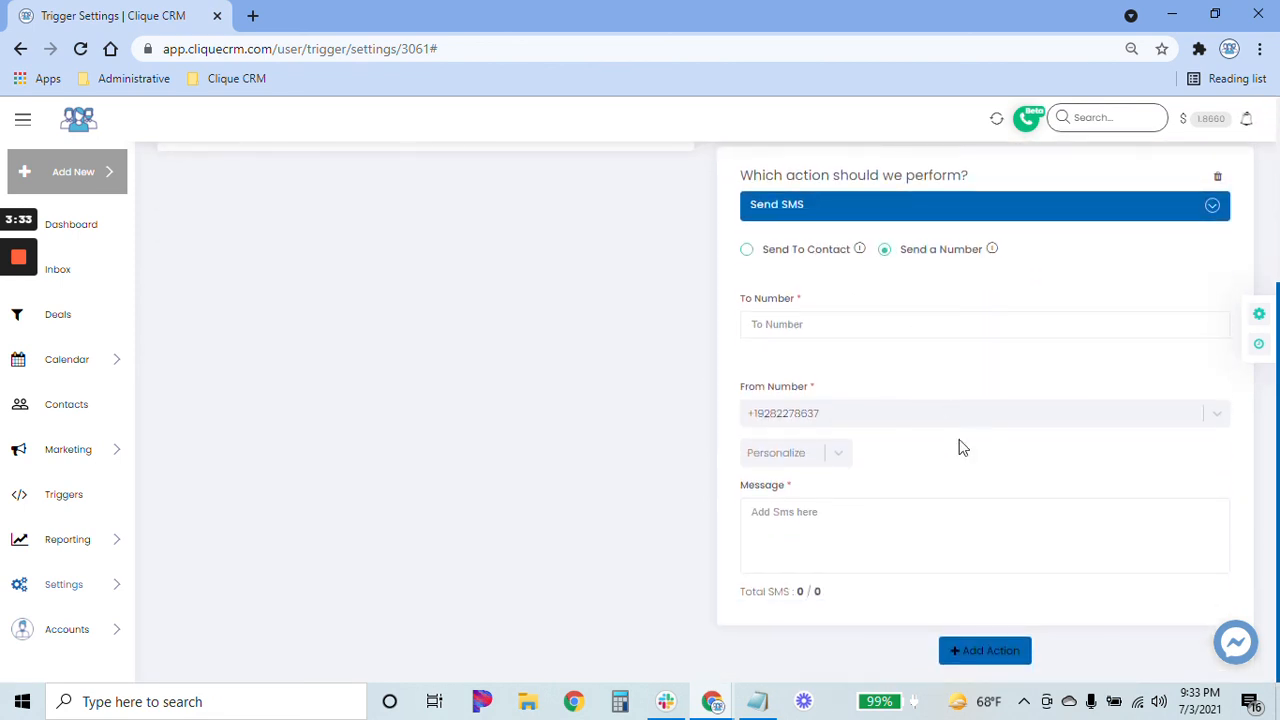
left_click(988, 650)
scroll(986, 660, "down", 1)
left_click(966, 592)
scroll(1016, 448, "down", 1)
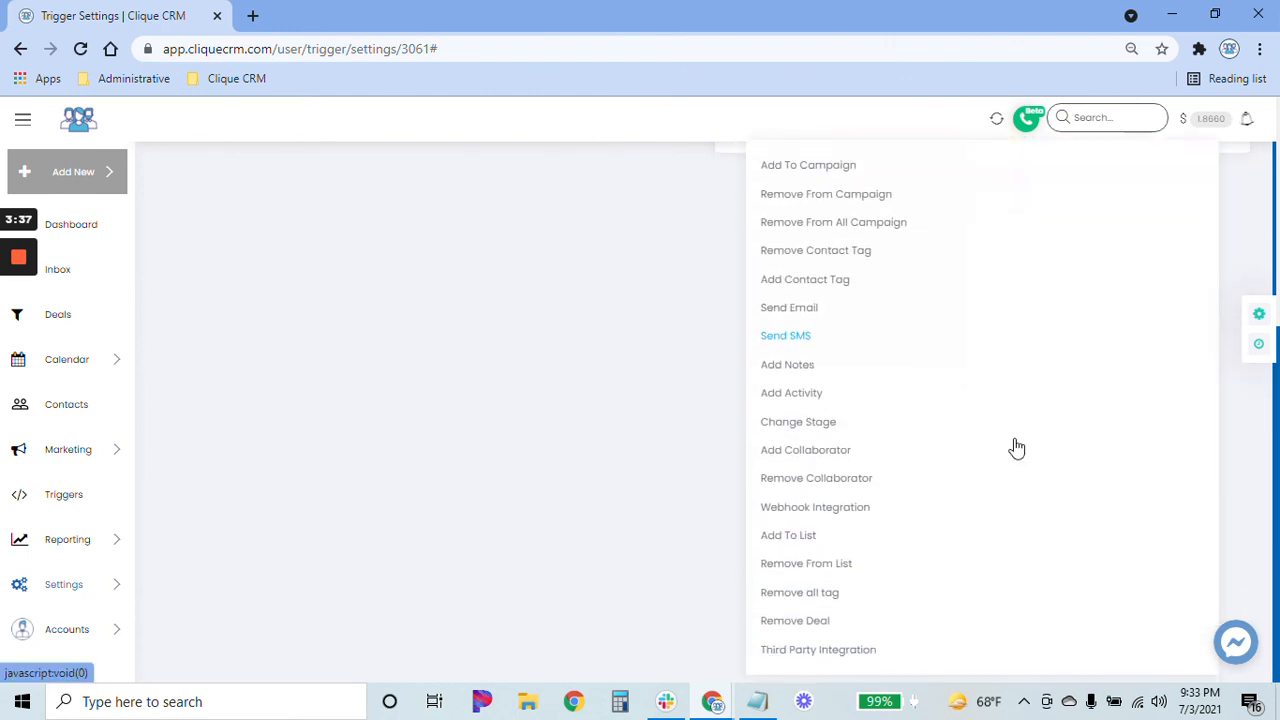